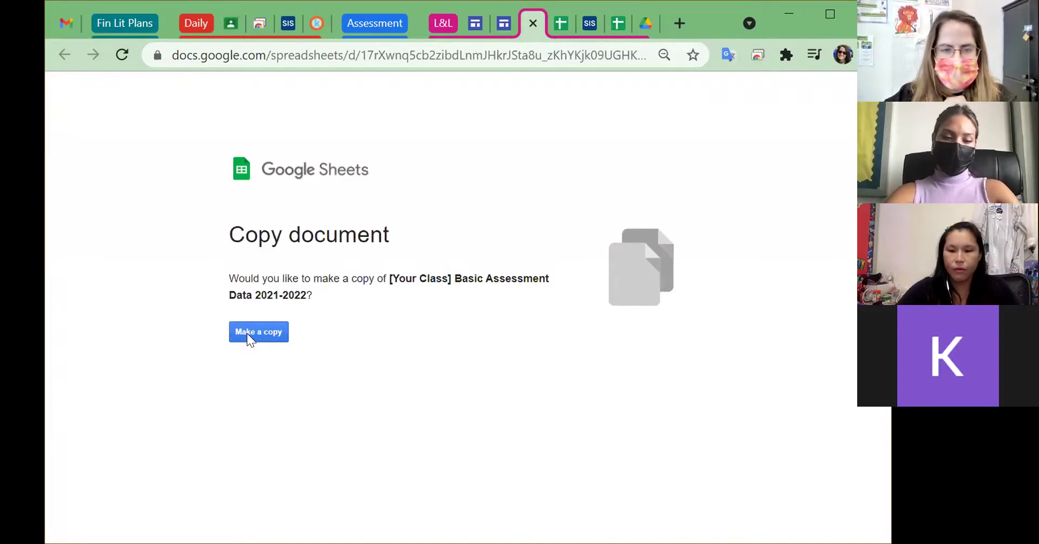
- Look over the class name and total points cells in the original assessment data template
click(554, 29)
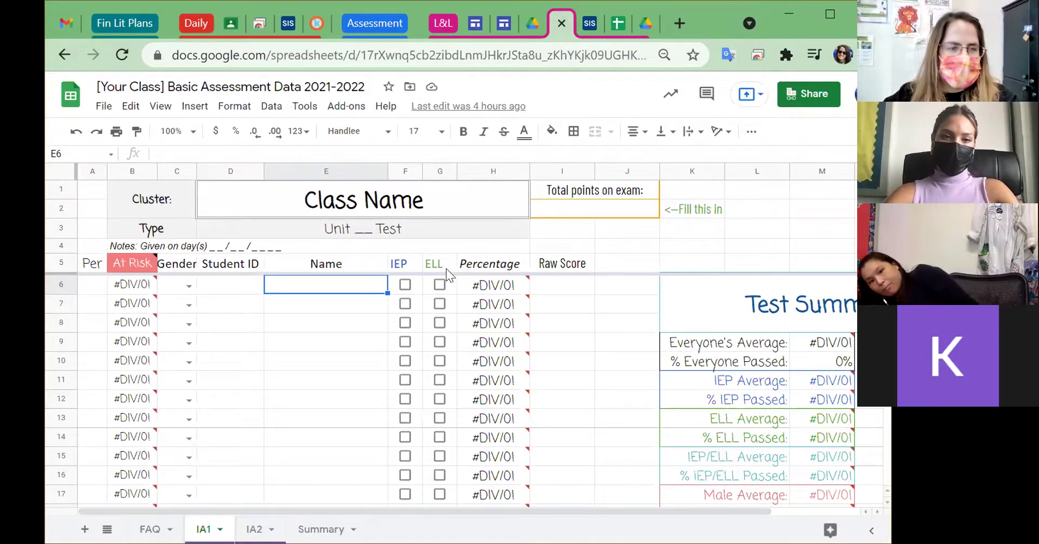
click(402, 209)
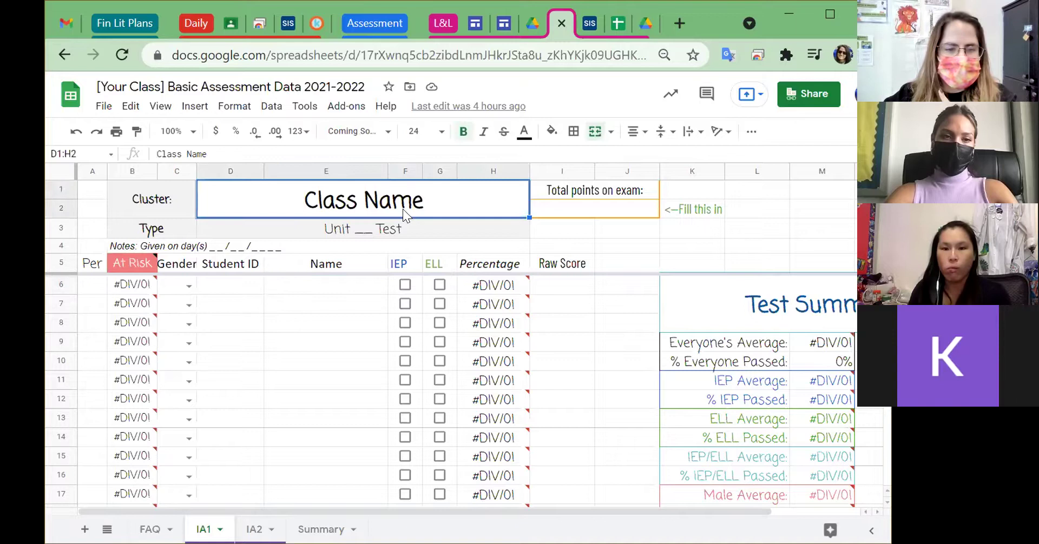
click(600, 216)
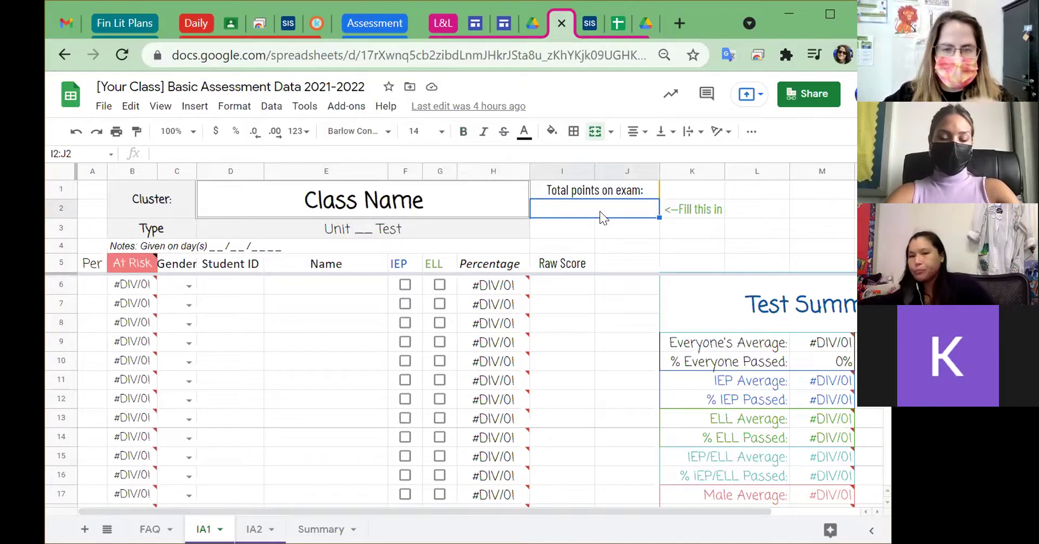
- Make a personal copy of the [Your Class] Basic Assessment Data 2021-2022 spreadsheet
click(532, 24)
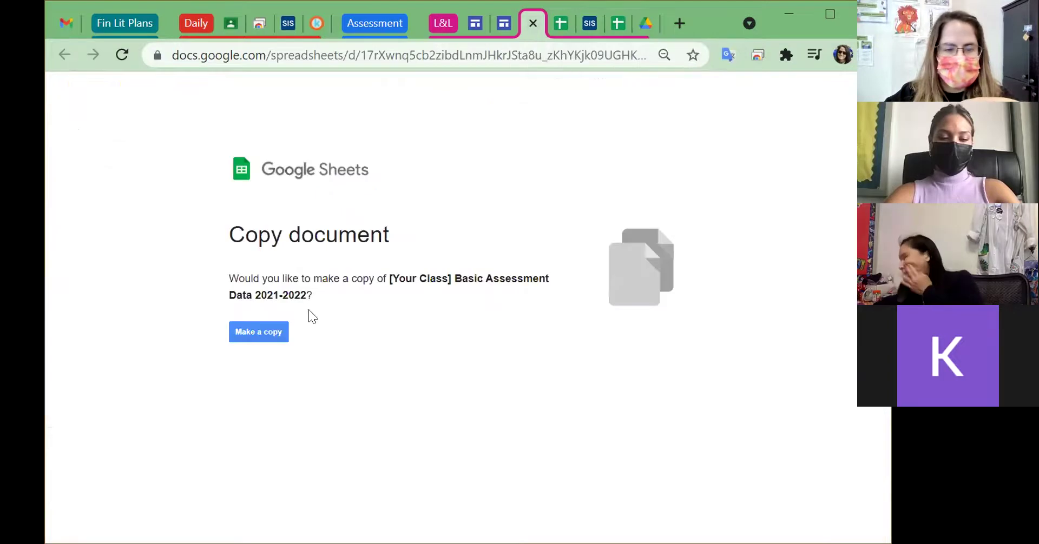
click(263, 337)
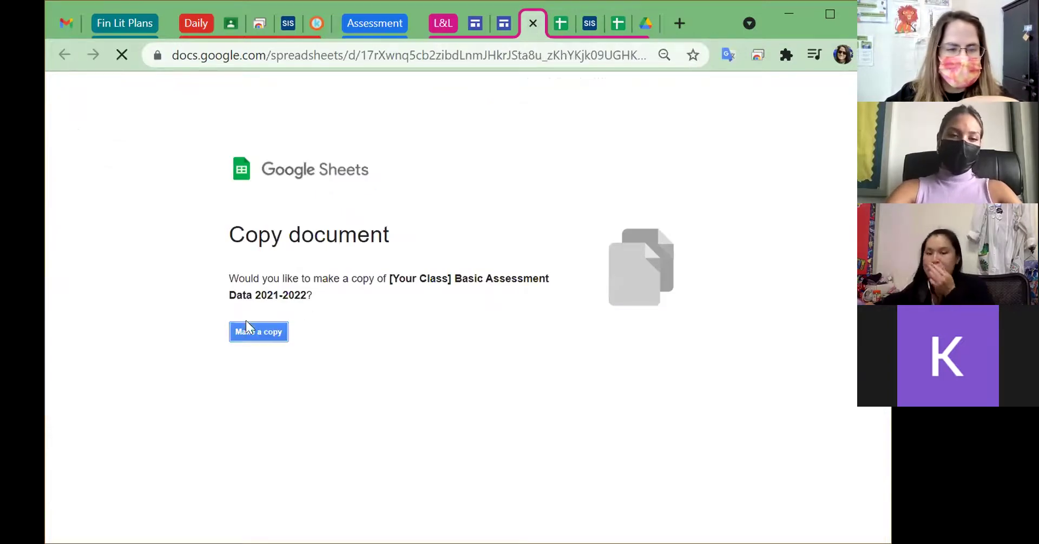
click(249, 333)
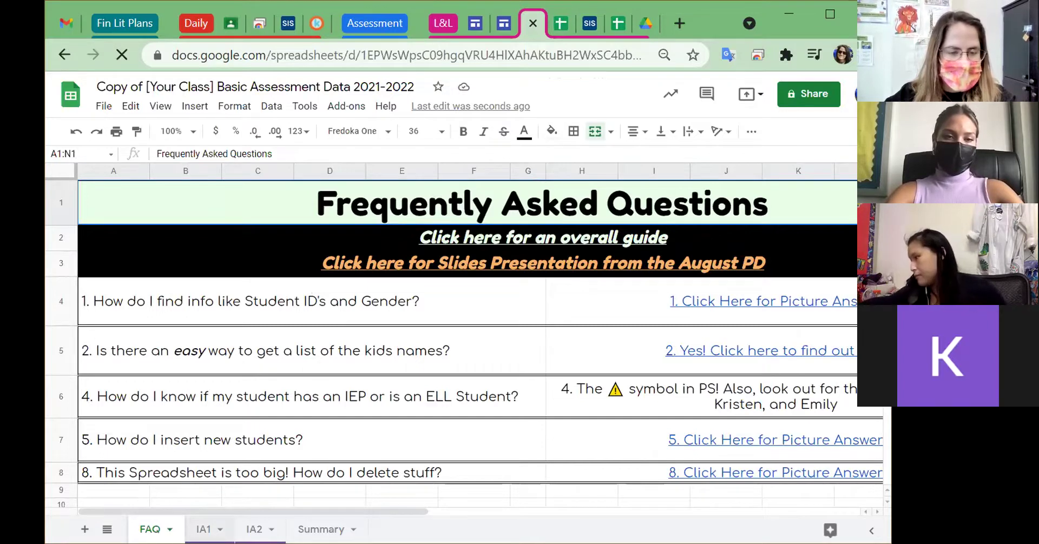
- On the IA1 sheet of the copy, set the total points on the exam to 50
click(203, 529)
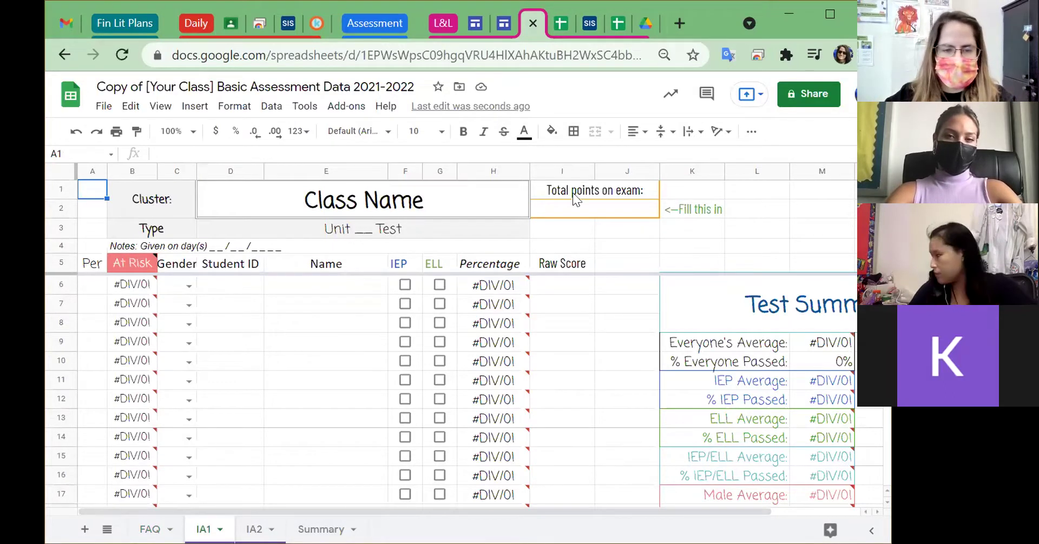
click(574, 209)
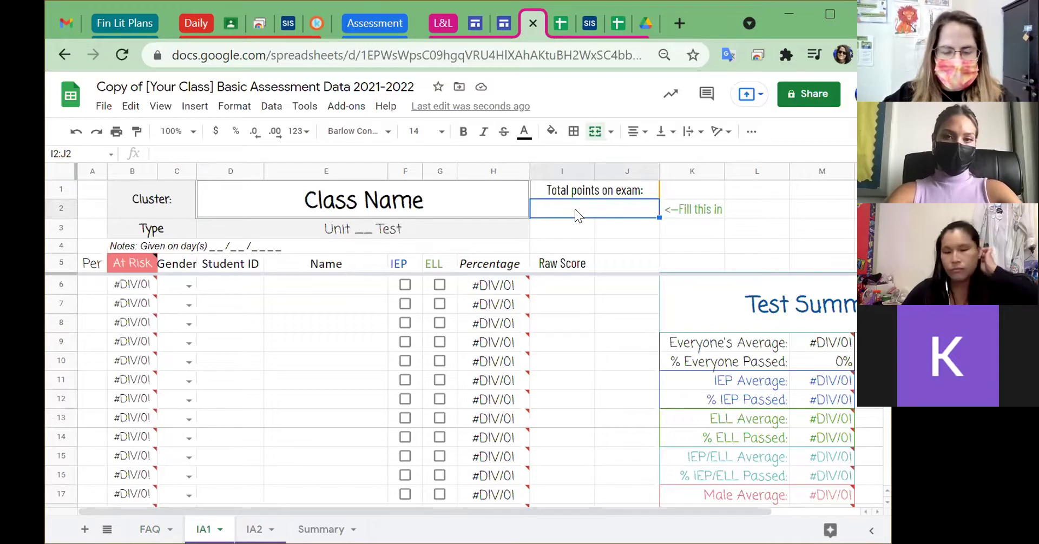
text(50)
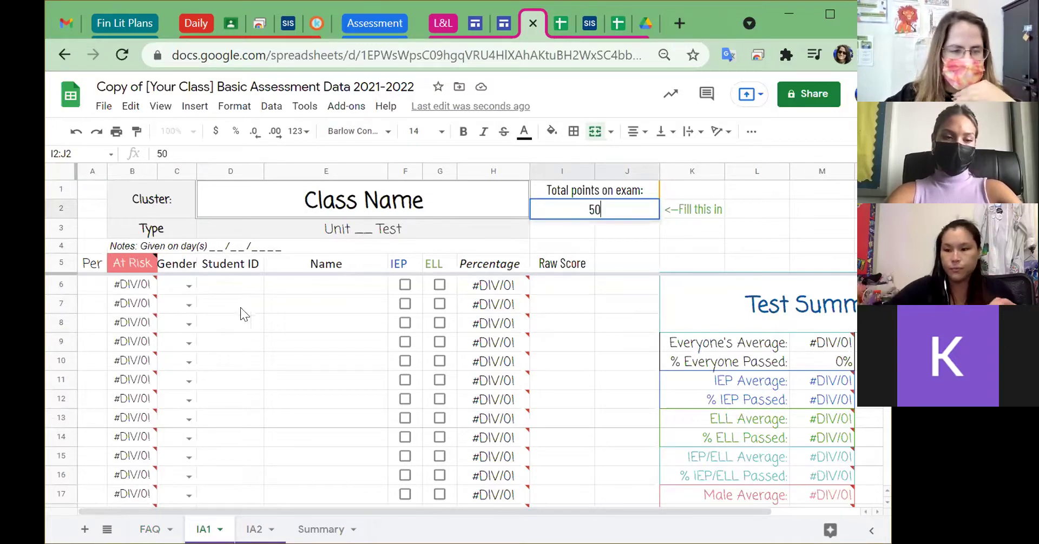
- Enter the student's name in the first roster row and set the gender to F
click(295, 287)
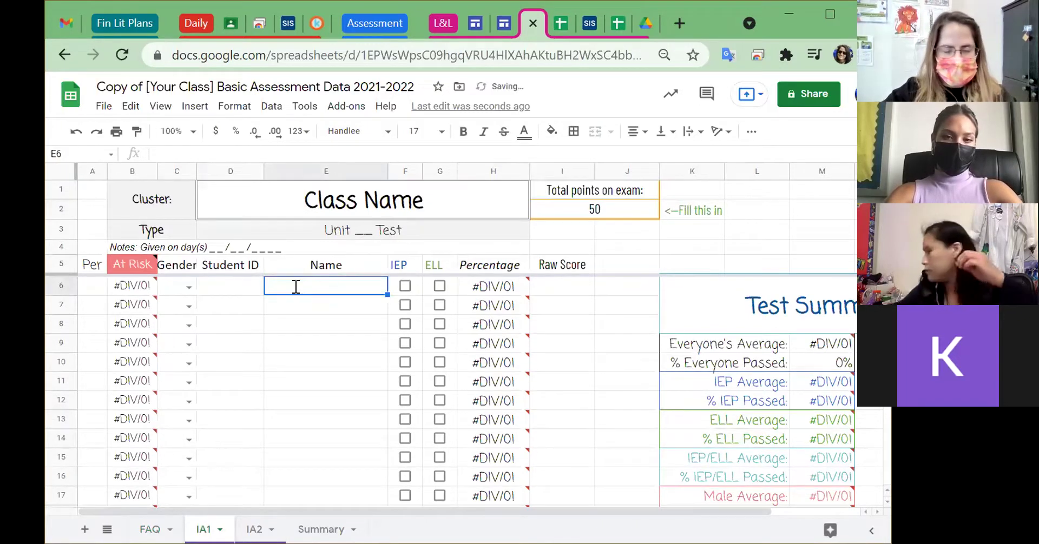
text(Rachel)
click(312, 357)
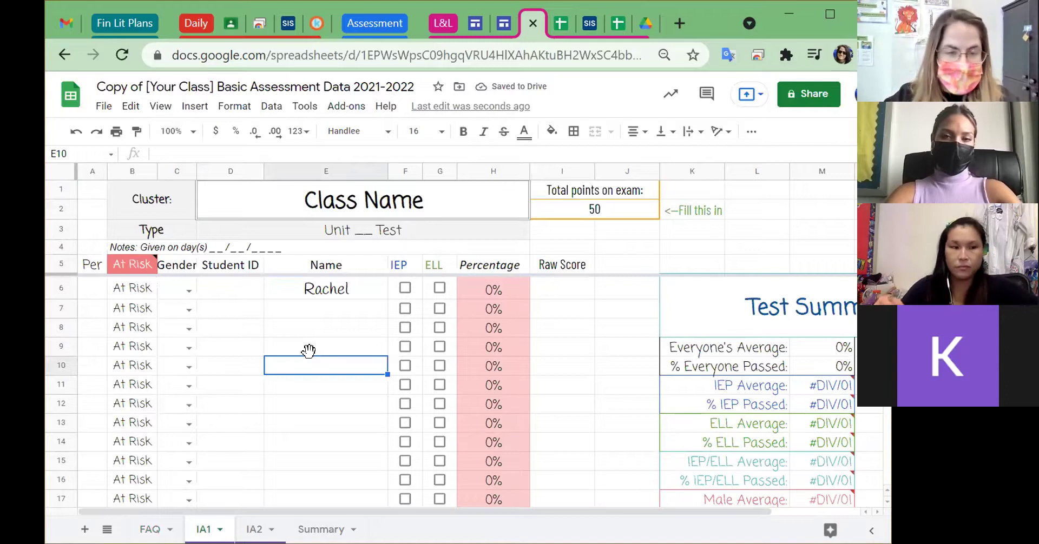
click(241, 295)
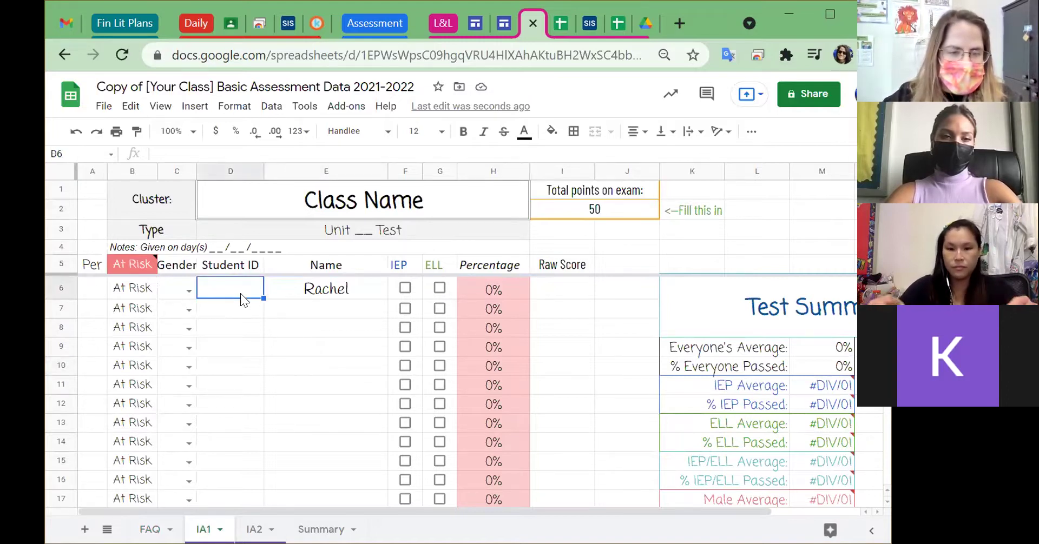
click(187, 290)
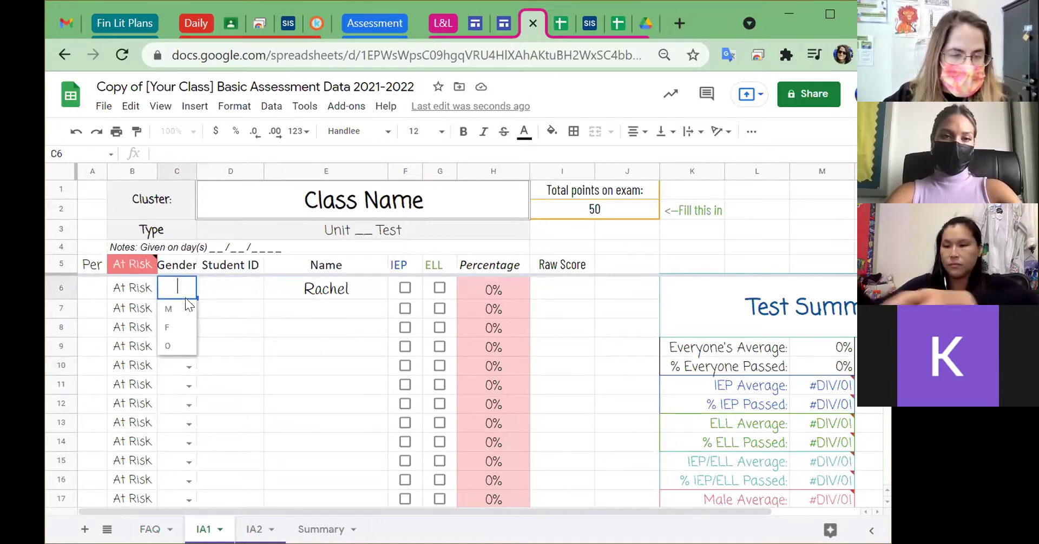
click(177, 328)
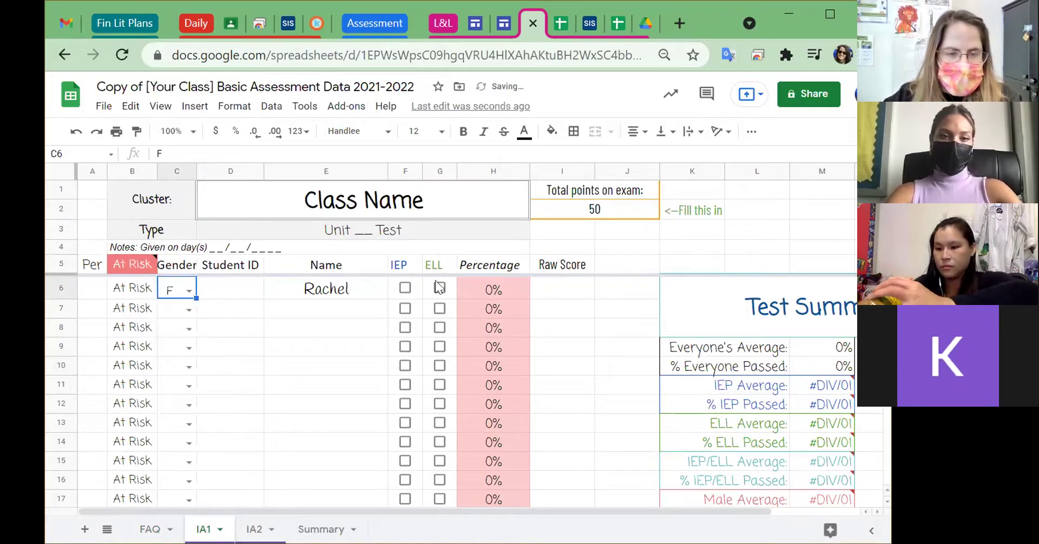
- Try out the IEP and ELL checkboxes in the first student's row and leave only IEP checked
click(405, 288)
click(404, 288)
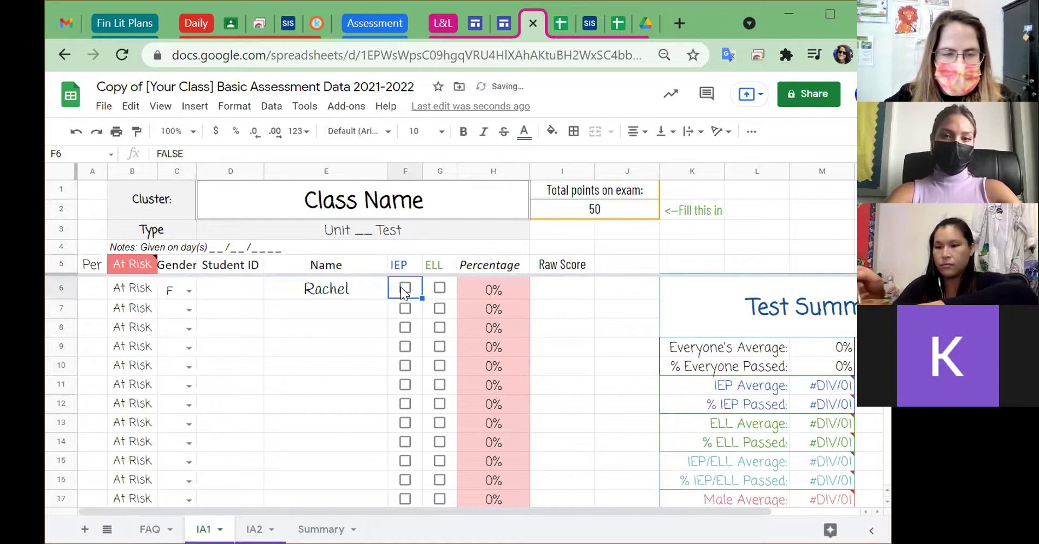
click(439, 289)
click(439, 289)
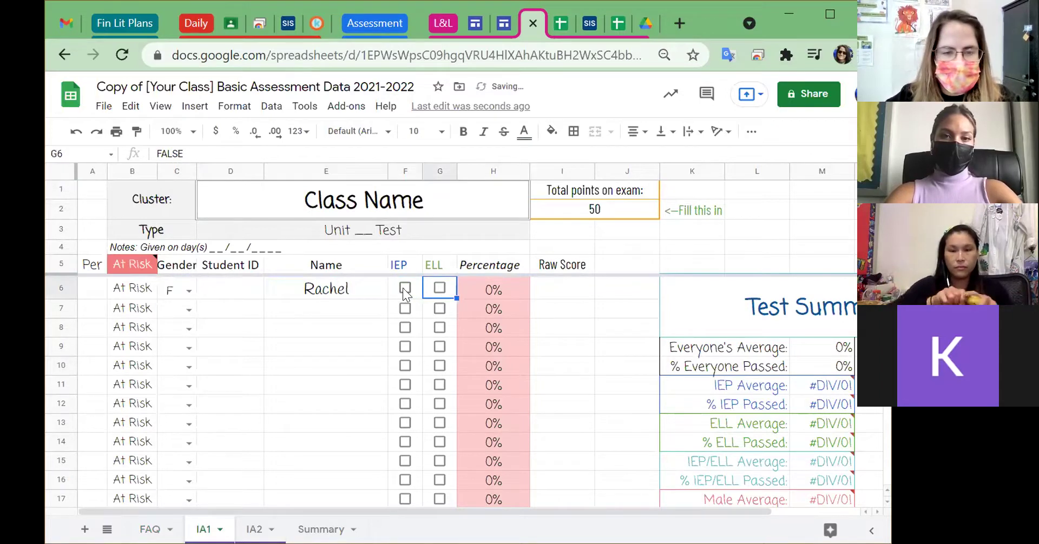
click(405, 289)
click(439, 289)
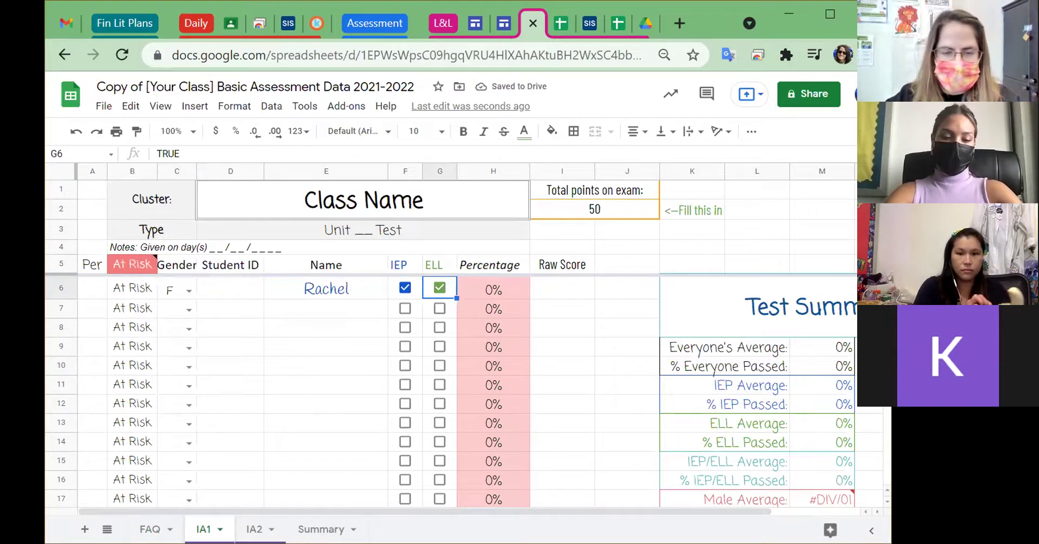
click(435, 287)
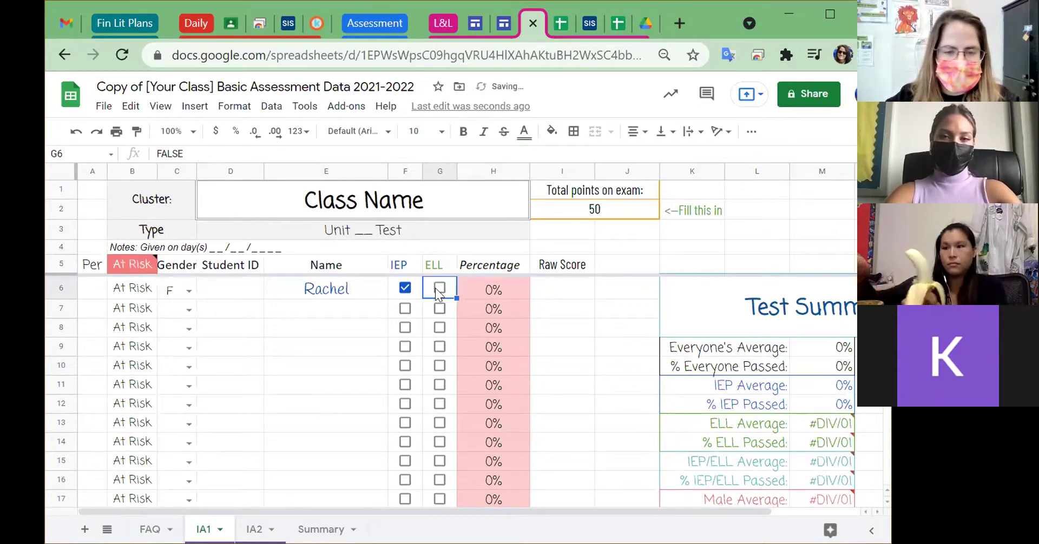
- Enter a raw score of 25 for the first student
click(549, 295)
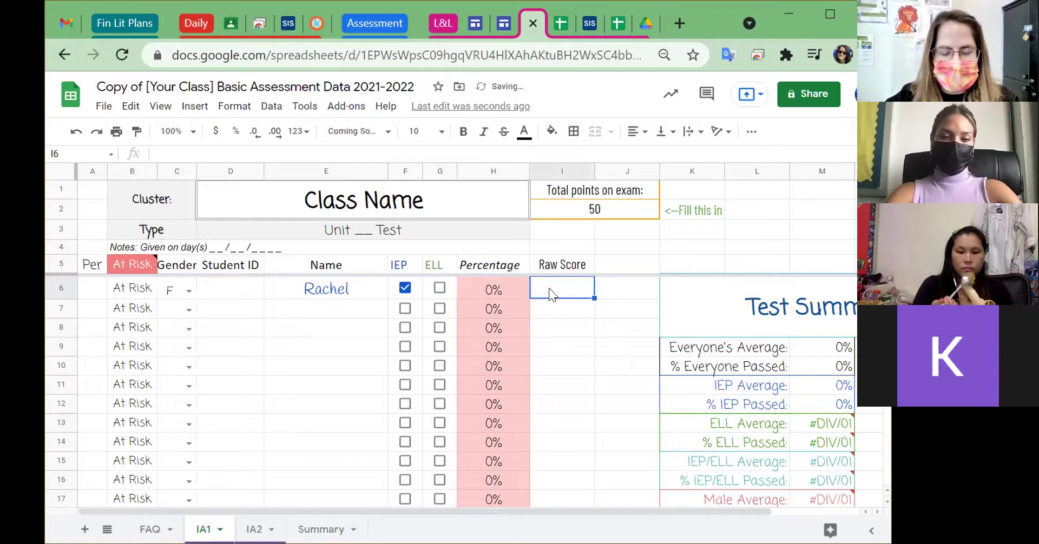
text(25)
key(Return)
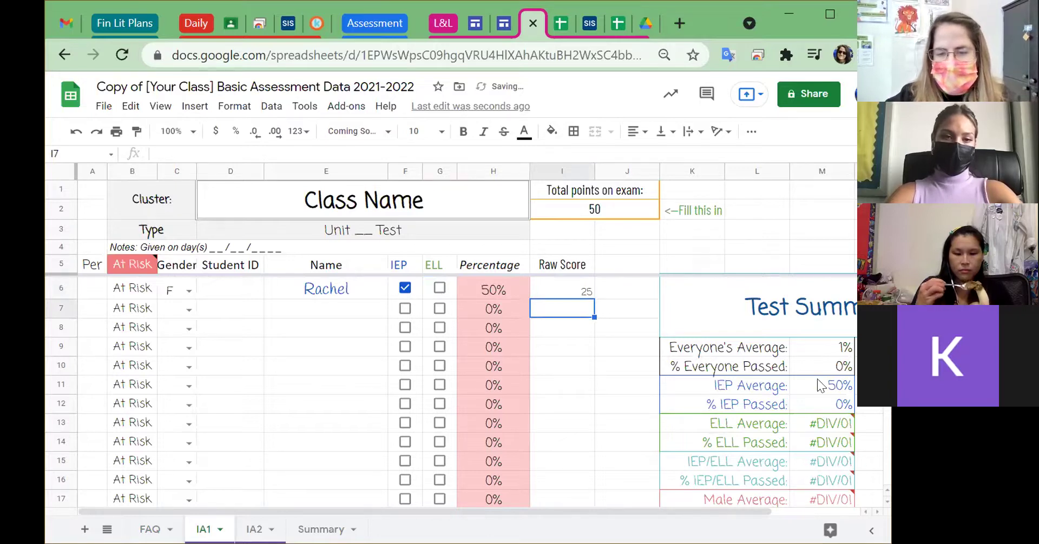
- Examine the Test Summary averages and pass rates for everyone, IEP, ELL and each gender, along with the roster's length
click(823, 348)
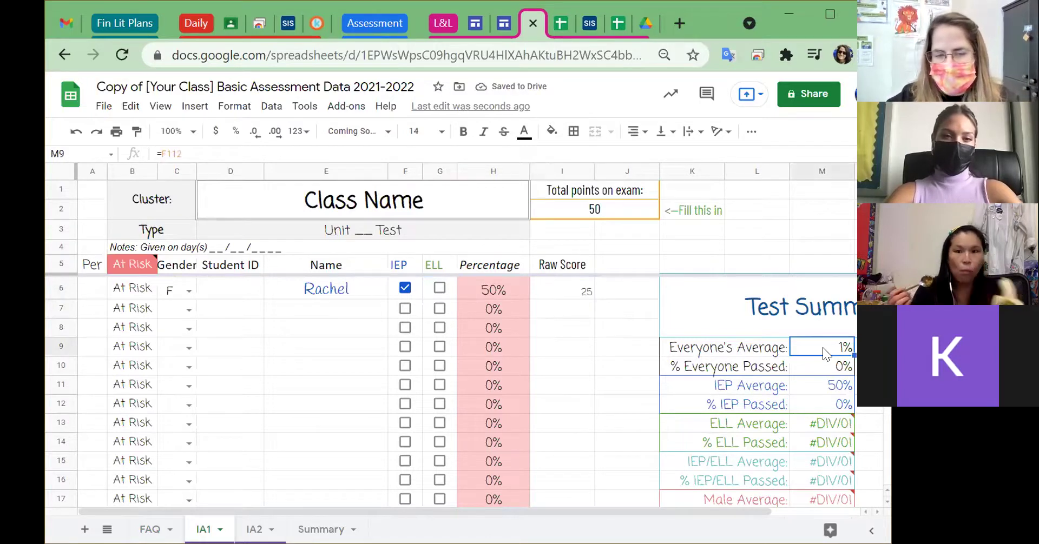
scroll(293, 444, down, 9)
scroll(293, 444, down, 18)
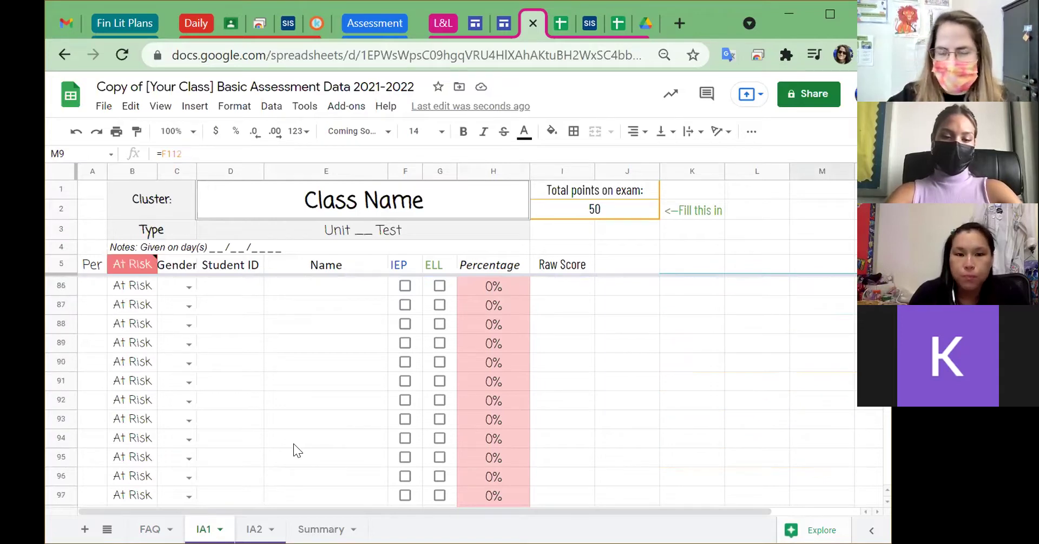
scroll(293, 444, up, 20)
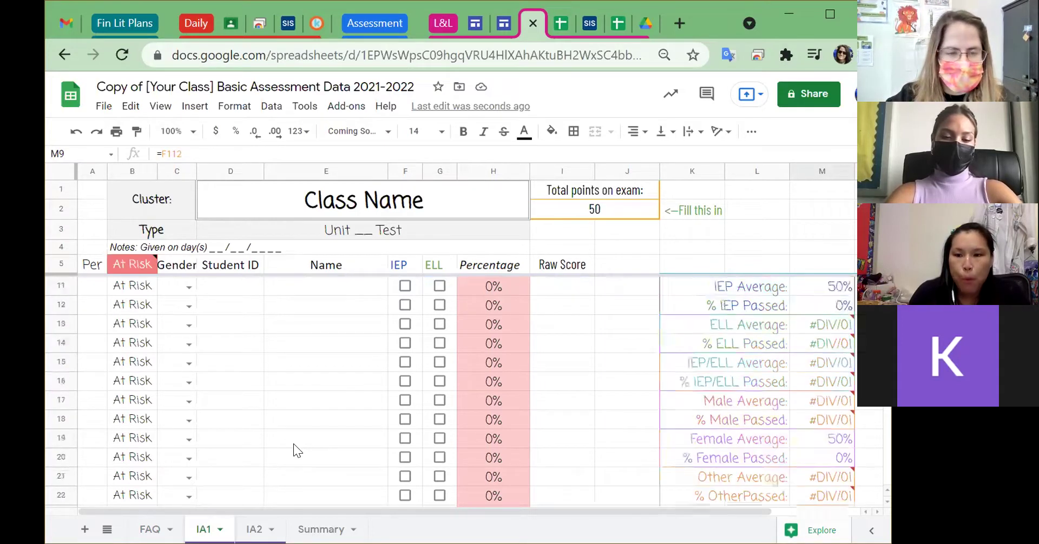
scroll(822, 292, down, 2)
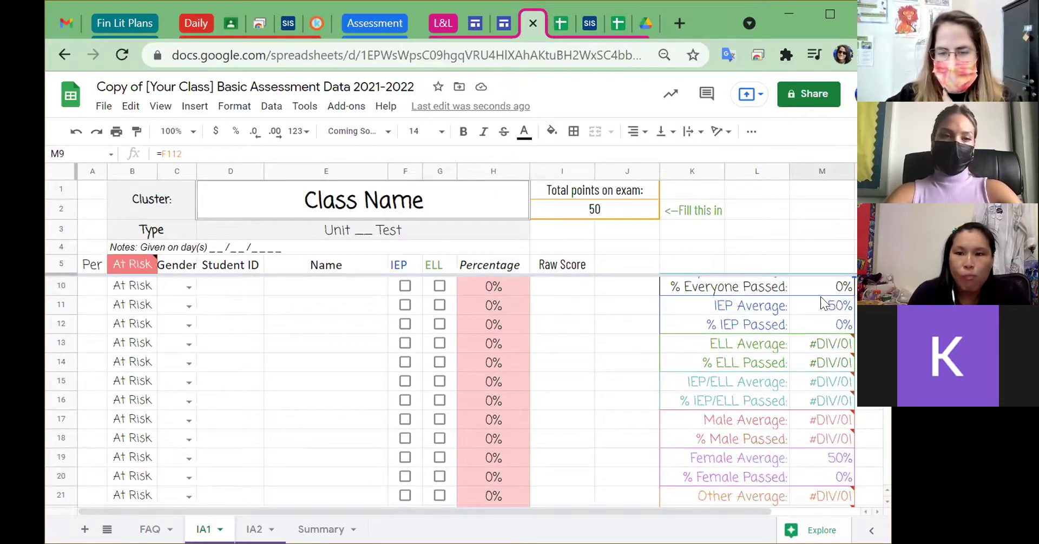
scroll(774, 385, down, 1)
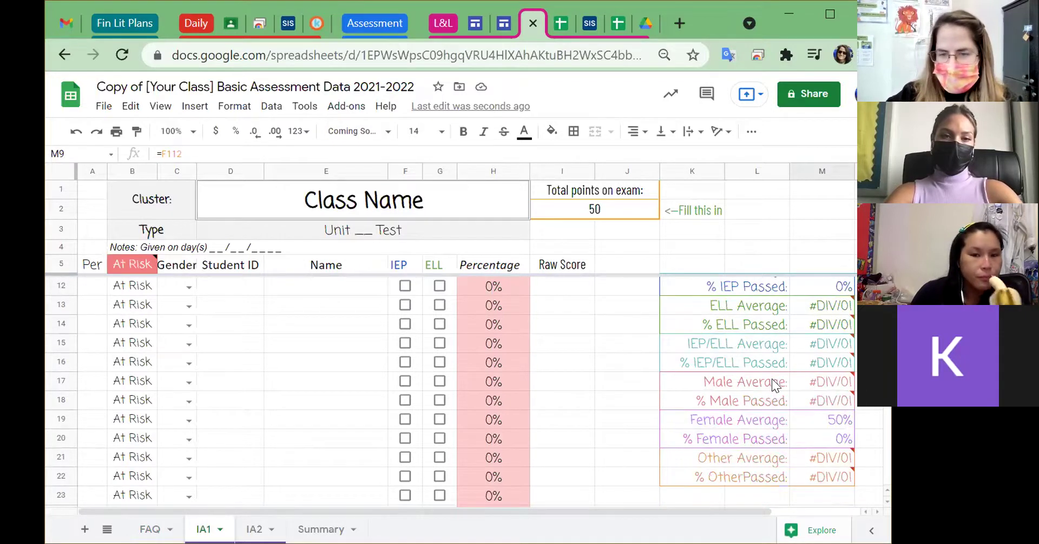
scroll(743, 333, up, 3)
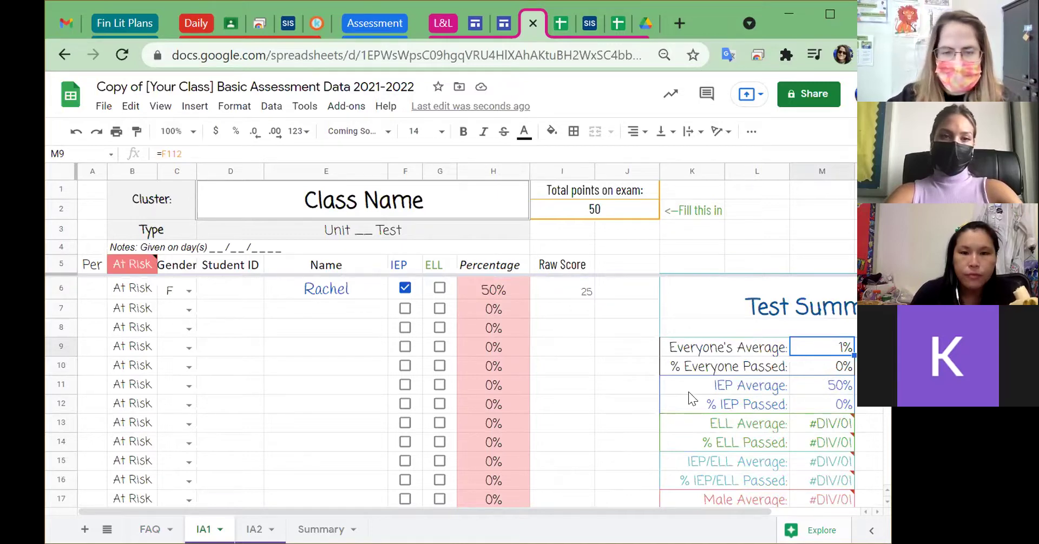
- Enter class period 1 for the first five roster rows, A6 through A10
click(97, 291)
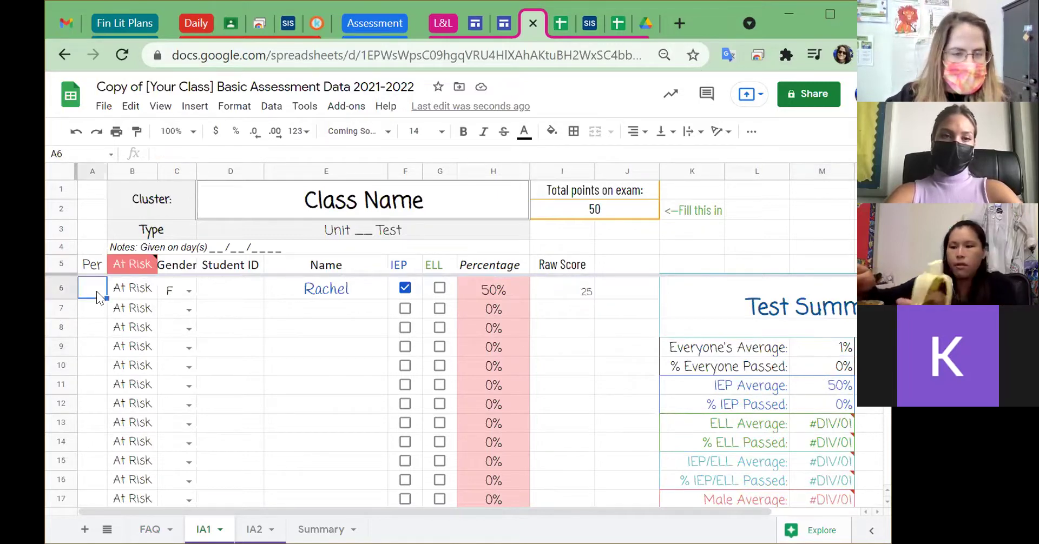
text(1)
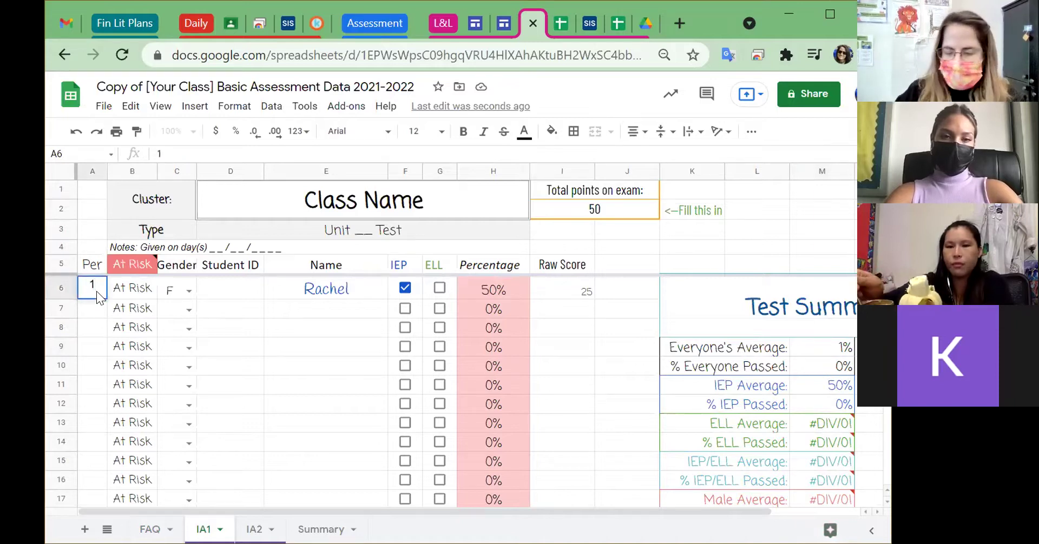
key(Return)
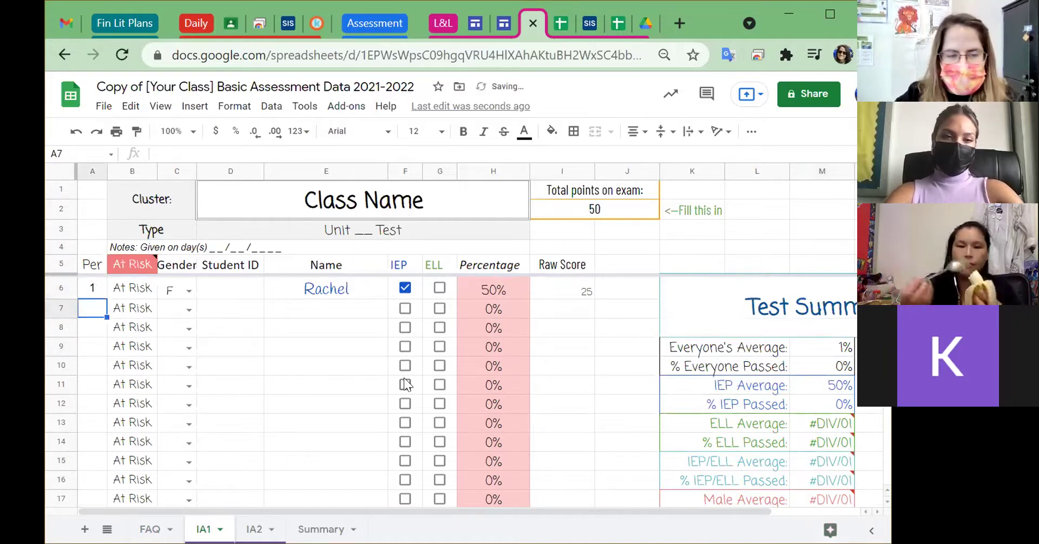
text(1)
key(Return)
text(1)
key(Return)
text(1)
key(Return)
text(1)
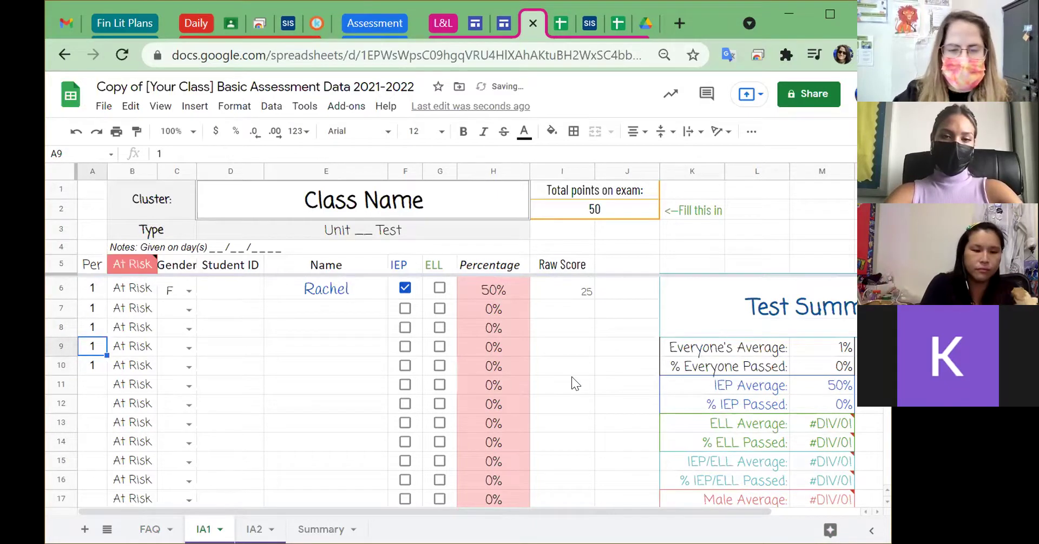
- Choose class period 1 in the first row of the Average by Class summary
scroll(572, 377, right, 3)
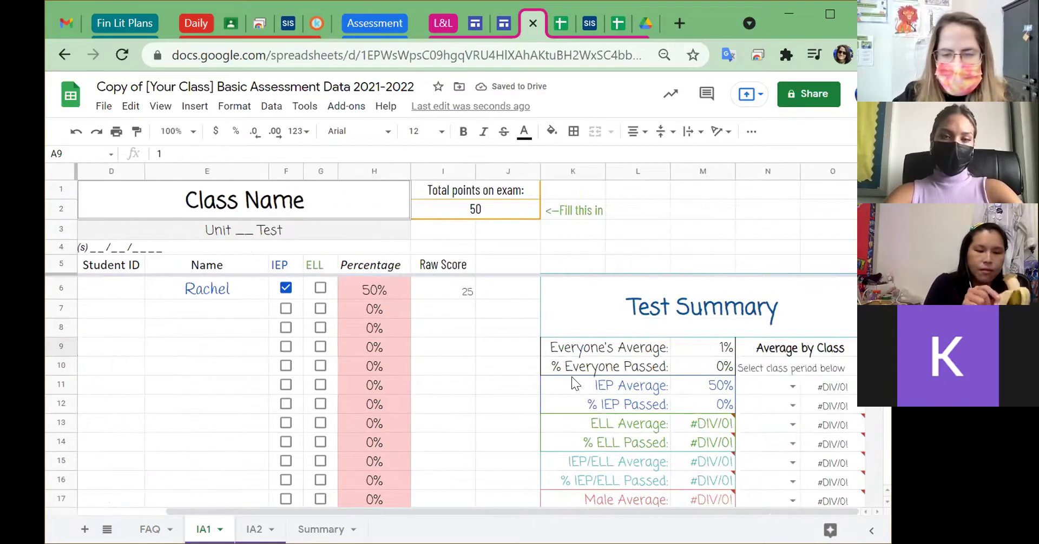
click(793, 386)
click(776, 404)
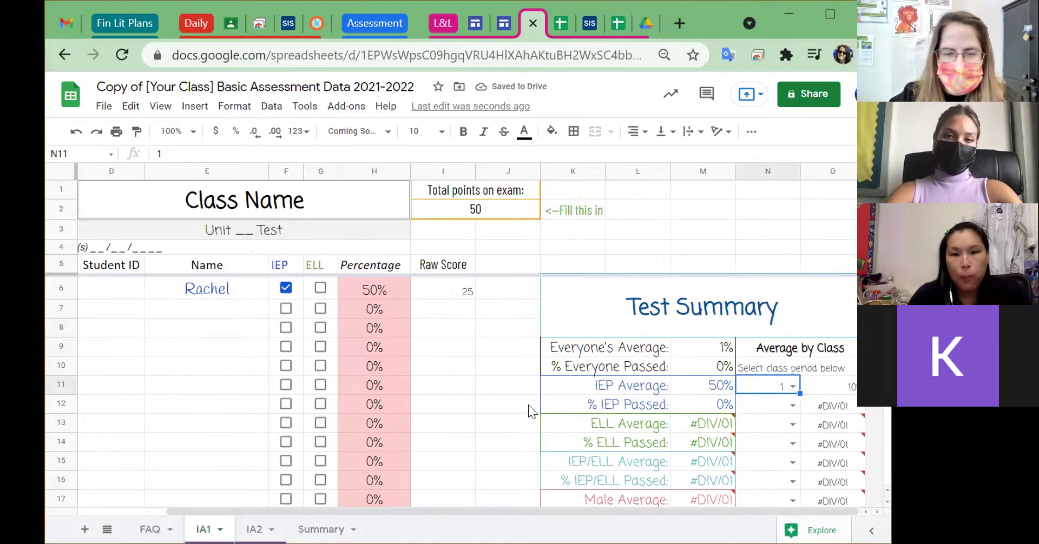
- Set the total points on the exam to 100 and the first student's raw score to 100
scroll(529, 405, left, 3)
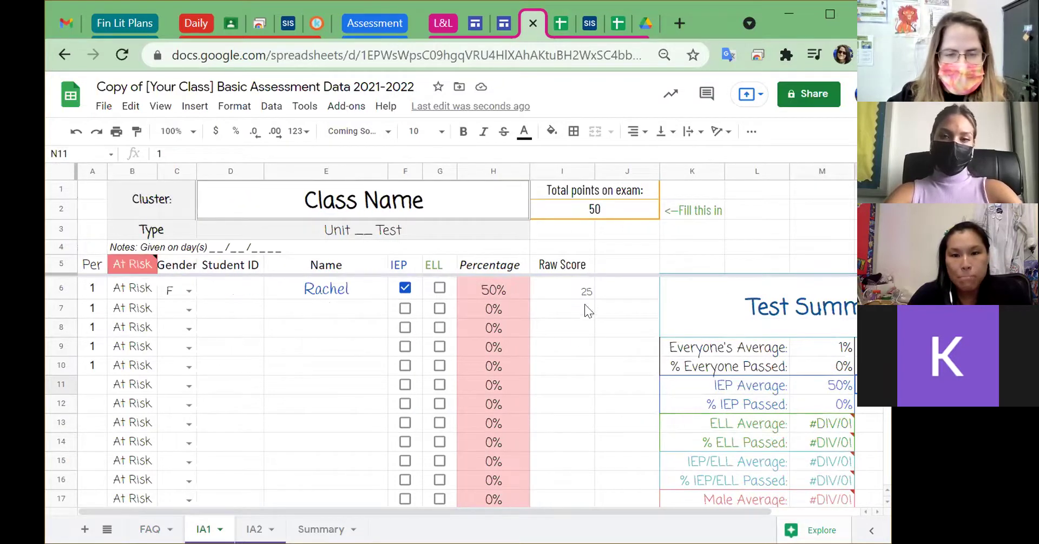
click(572, 294)
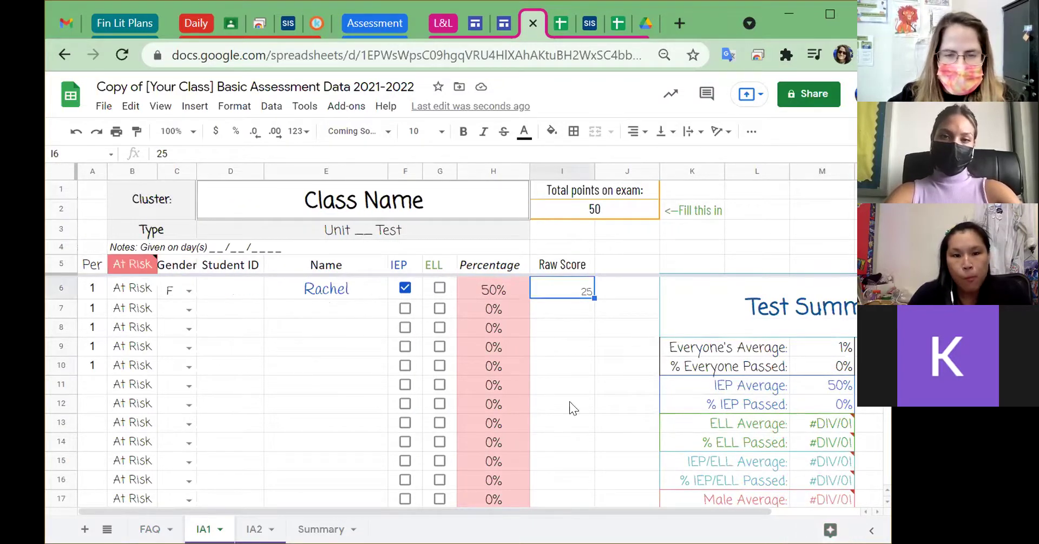
click(588, 211)
text(100)
click(559, 296)
text(100)
key(Return)
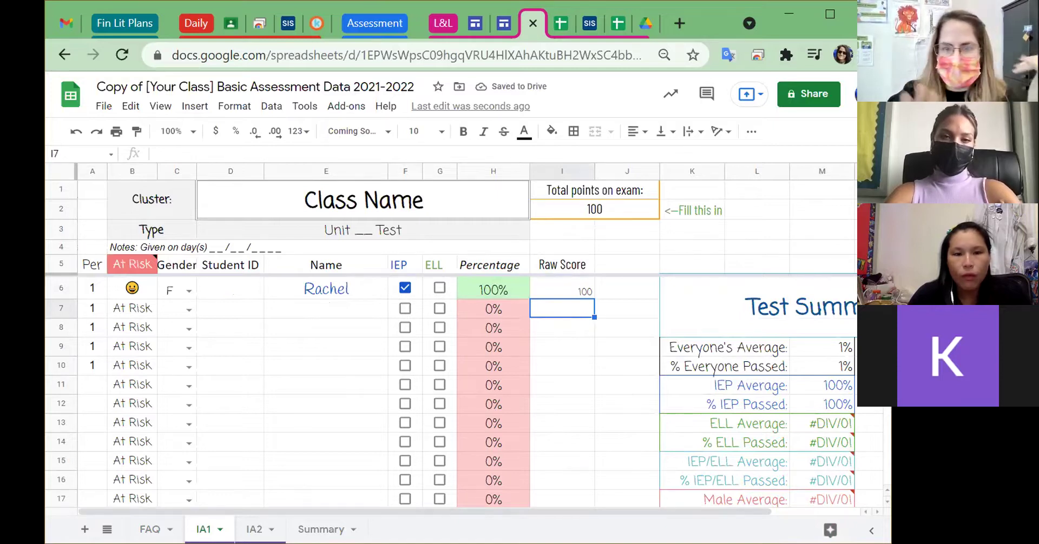
- Switch to the Blank - Assessment Data 2021-2022 spreadsheet and, on IA1, mark questions 1 to 3 correct in the first student row
click(618, 25)
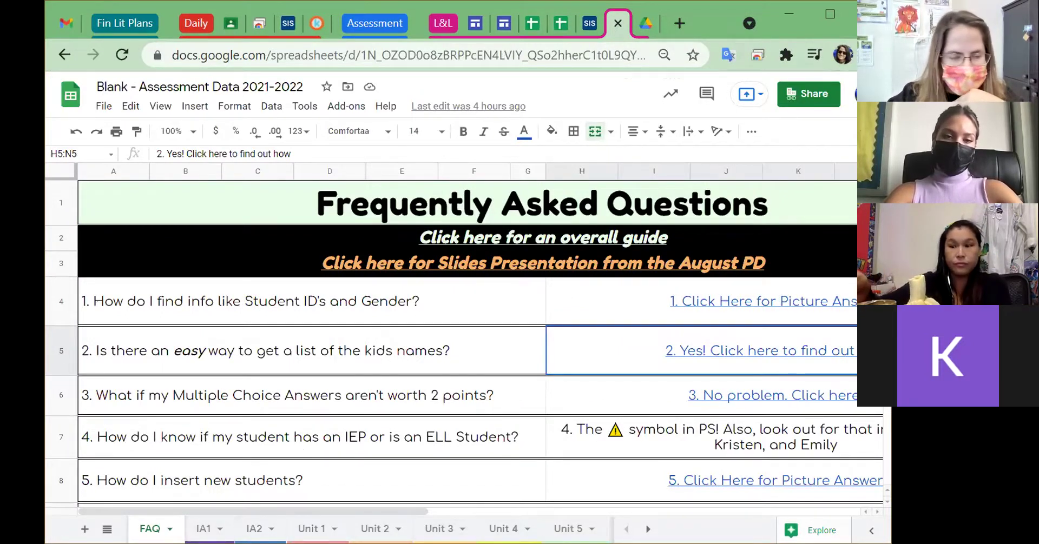
key(ctrl+Page_Down)
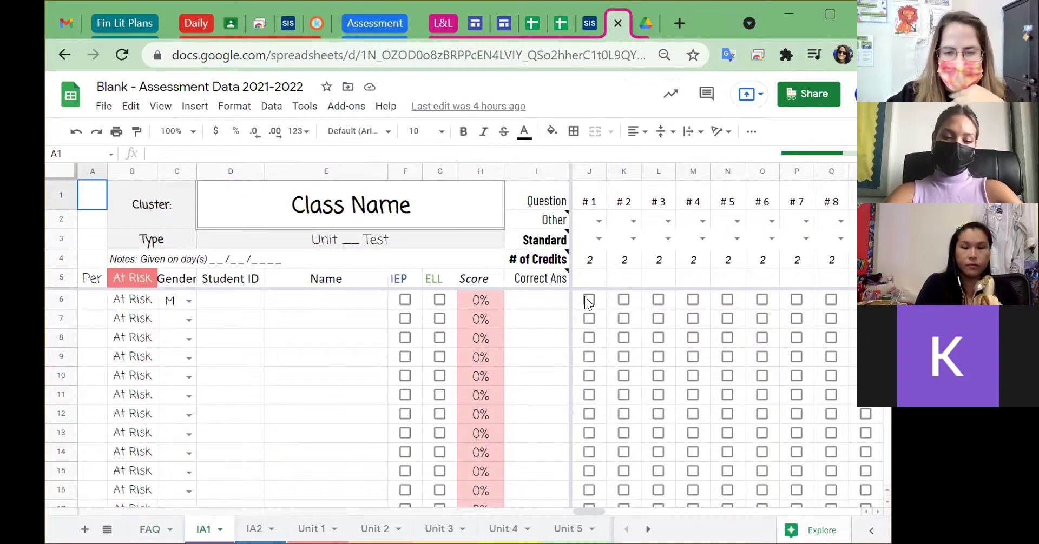
click(585, 298)
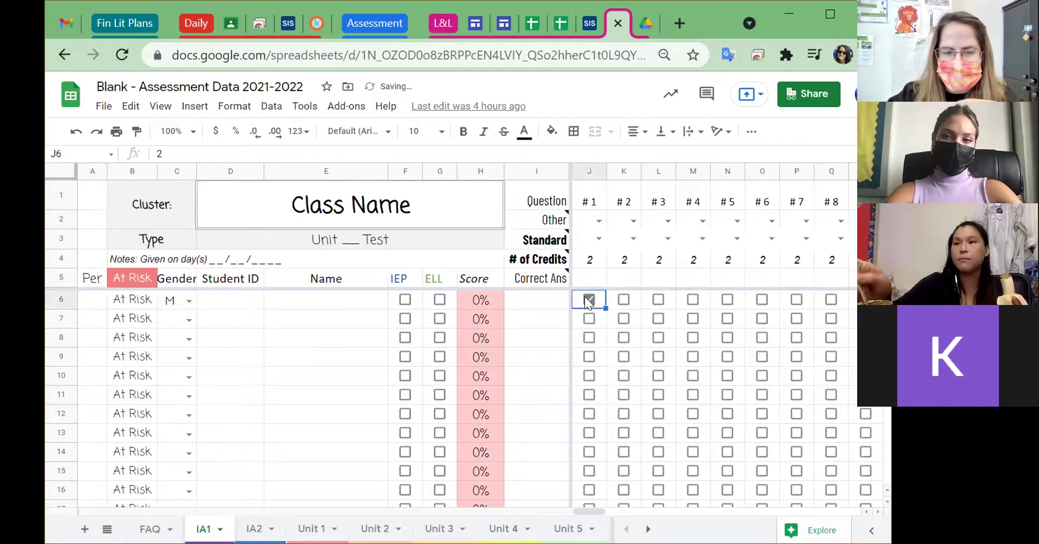
click(619, 299)
click(658, 298)
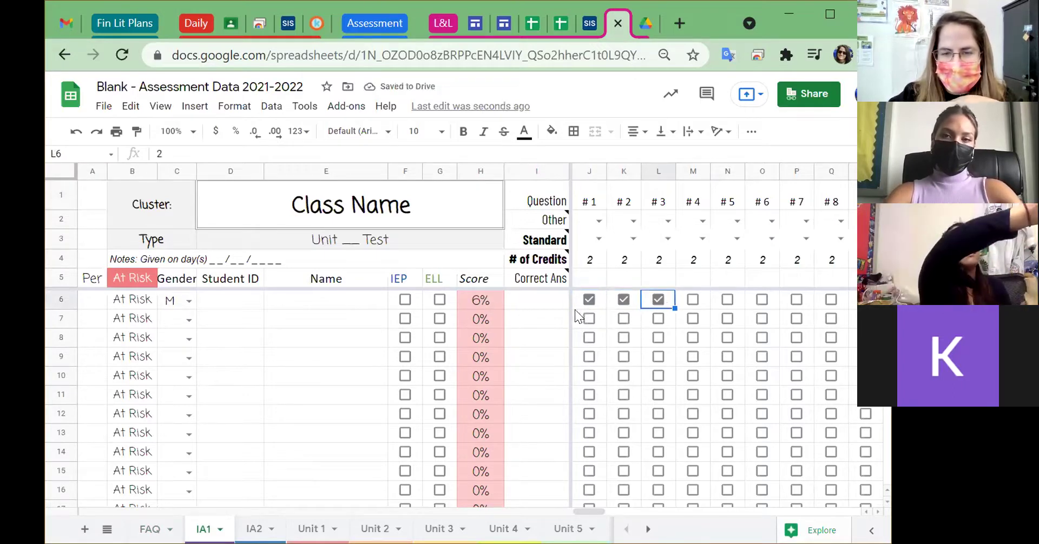
- Clear the first student's marks for questions 1 to 3, then mark question 1 once more and clear it again
click(588, 298)
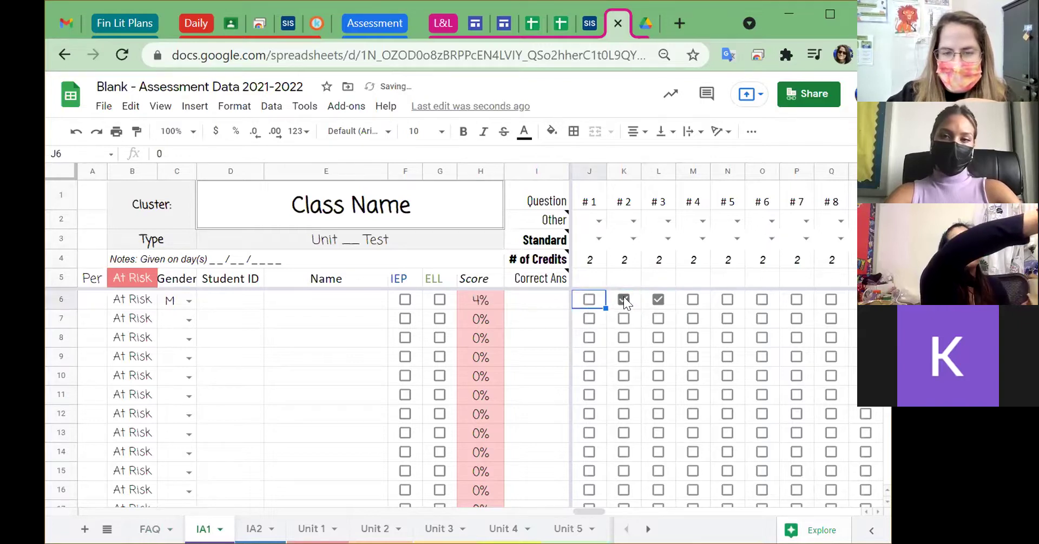
click(624, 299)
click(659, 299)
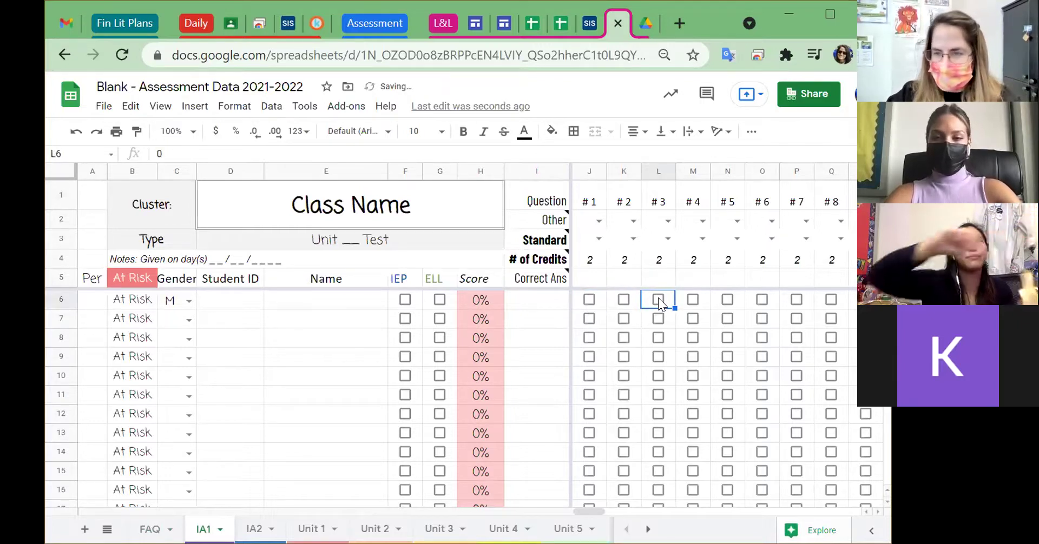
click(589, 299)
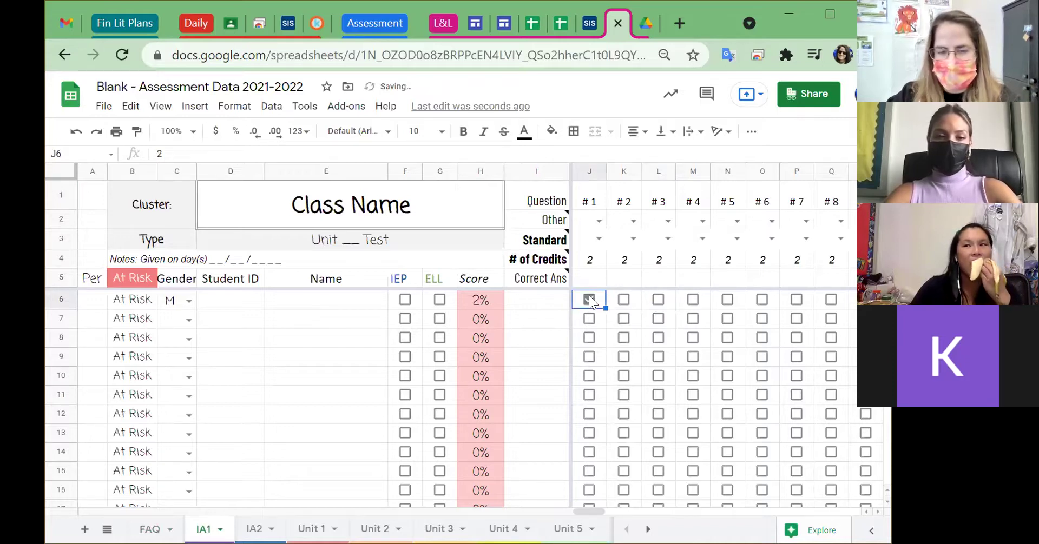
click(589, 300)
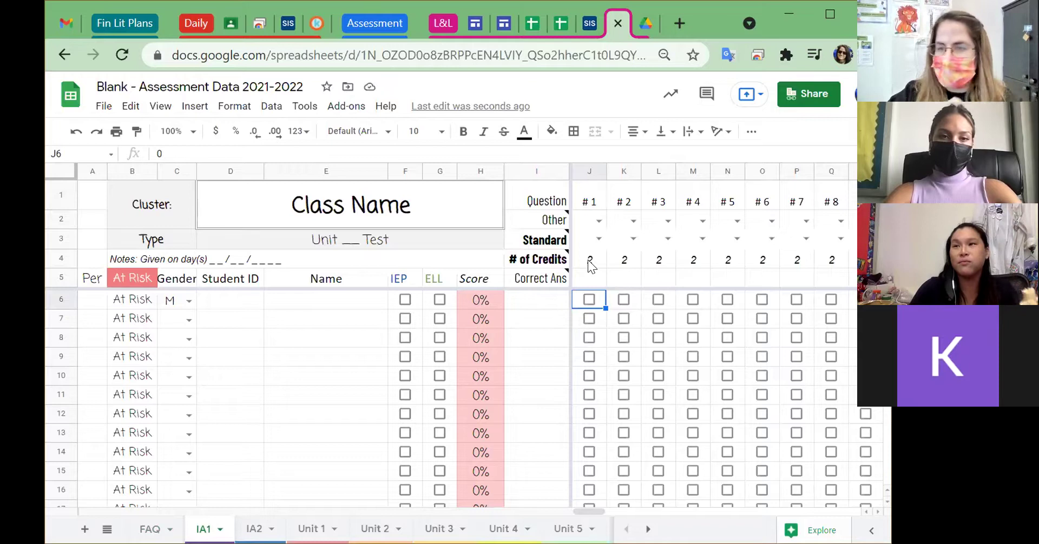
- Switch to the Assessment Data 2021 - 2022 site and open its How to log page
click(502, 25)
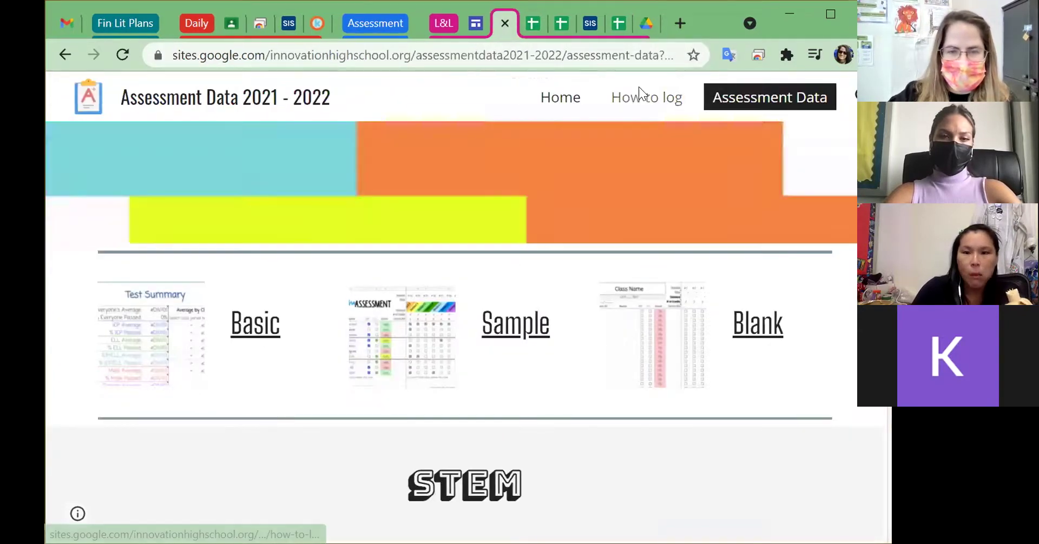
click(638, 87)
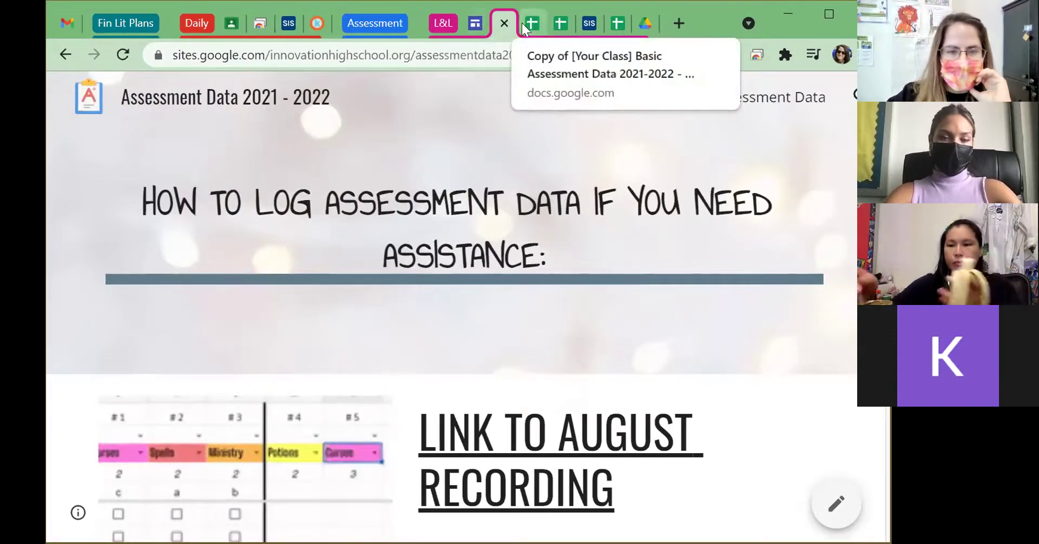
- Return to the copied basic assessment spreadsheet and review the Test Summary block beside the scores
click(523, 24)
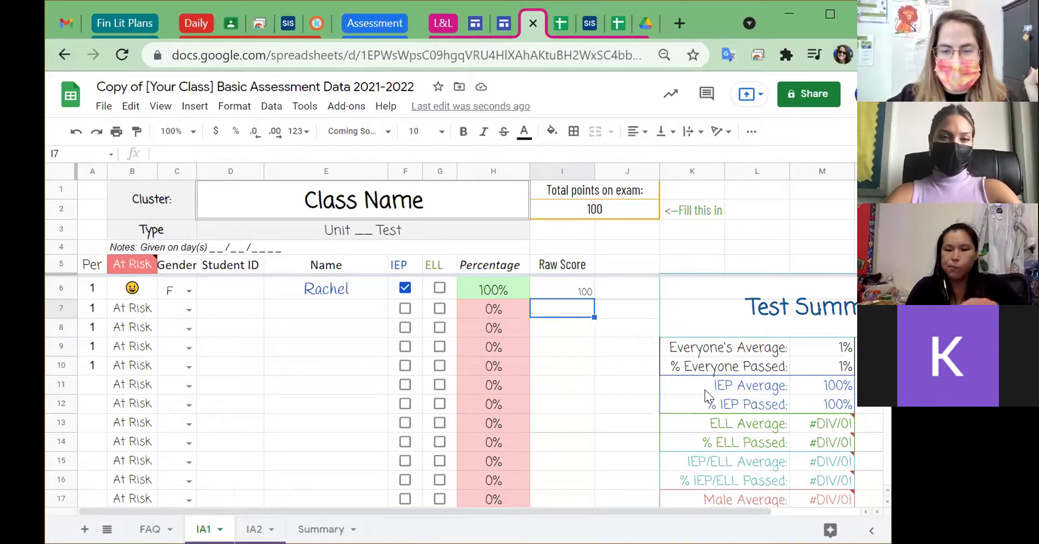
scroll(704, 390, right, 3)
click(656, 305)
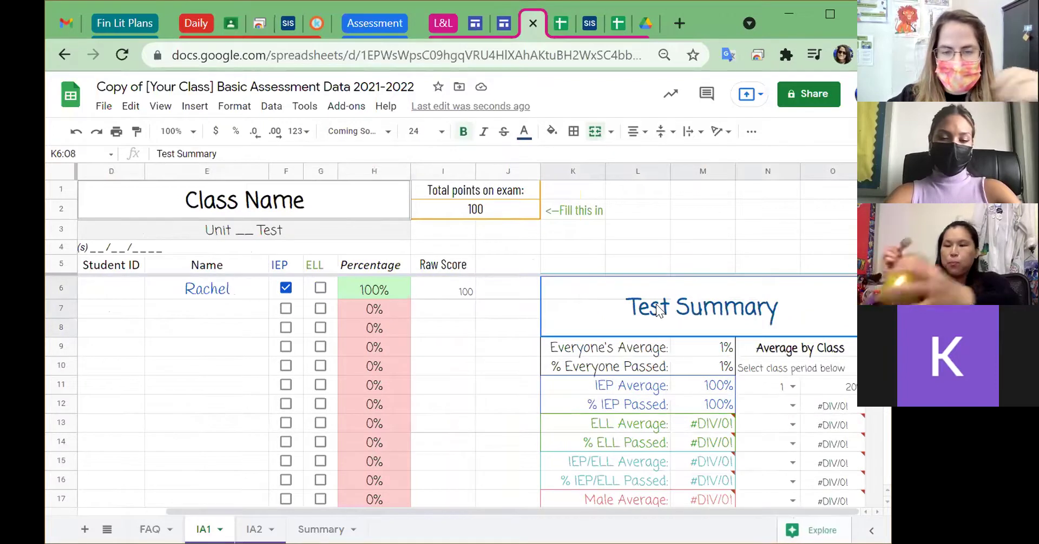
scroll(693, 422, down, 1)
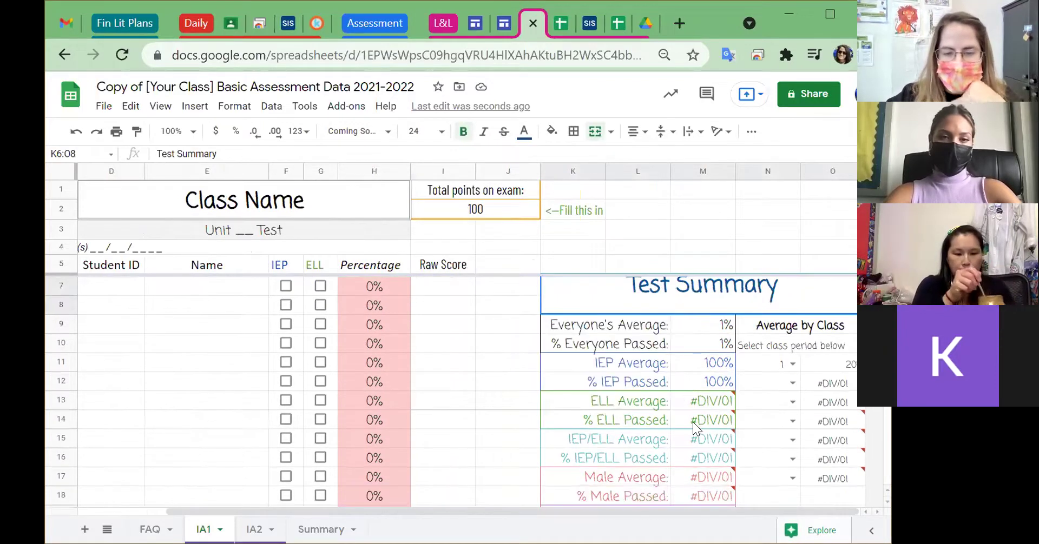
scroll(692, 422, up, 1)
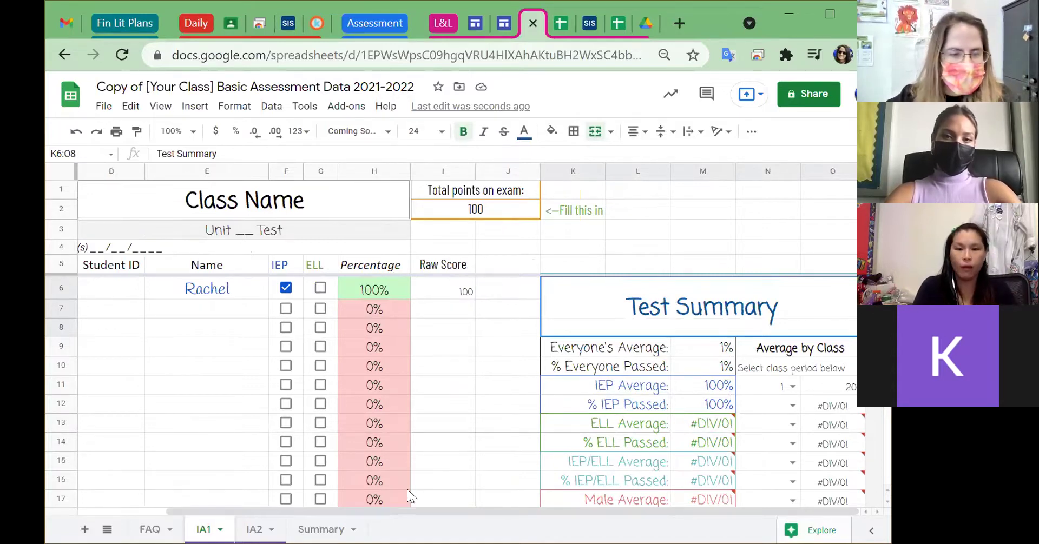
- Go through the roster's Name column from the first student down to row 12
scroll(208, 387, left, 3)
click(353, 291)
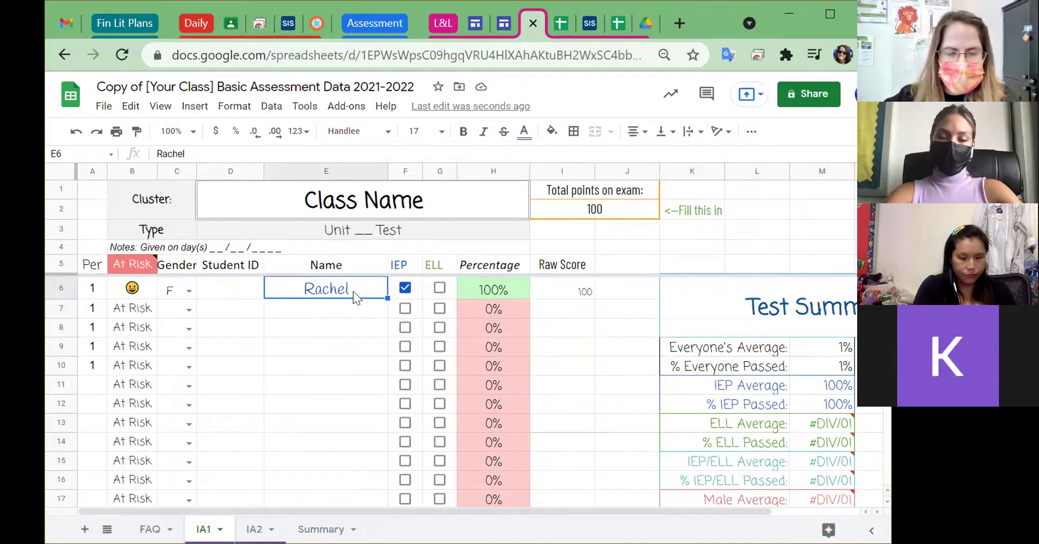
key(Down)
key(Down)
key(Down)
key(Down)
key(Down)
key(Down)
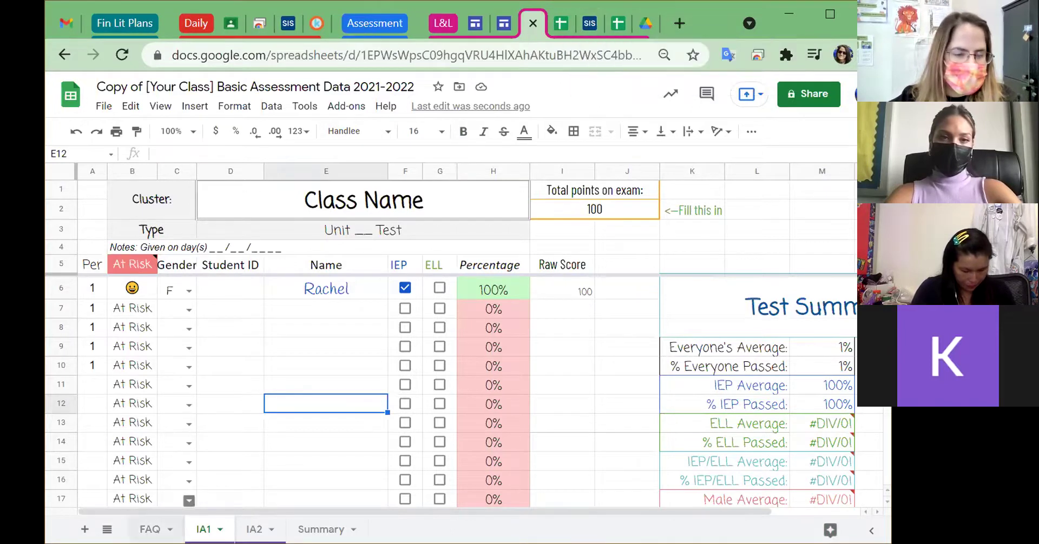
- Open the FAQ sheet's linked answer on an easy way to get a list of the kids' names
click(150, 529)
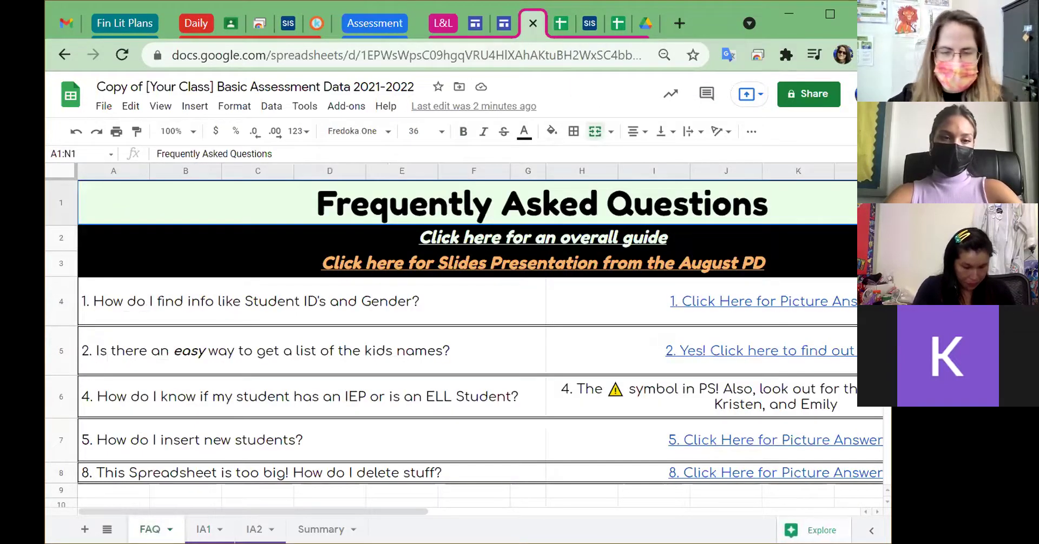
mouse_move(550, 364)
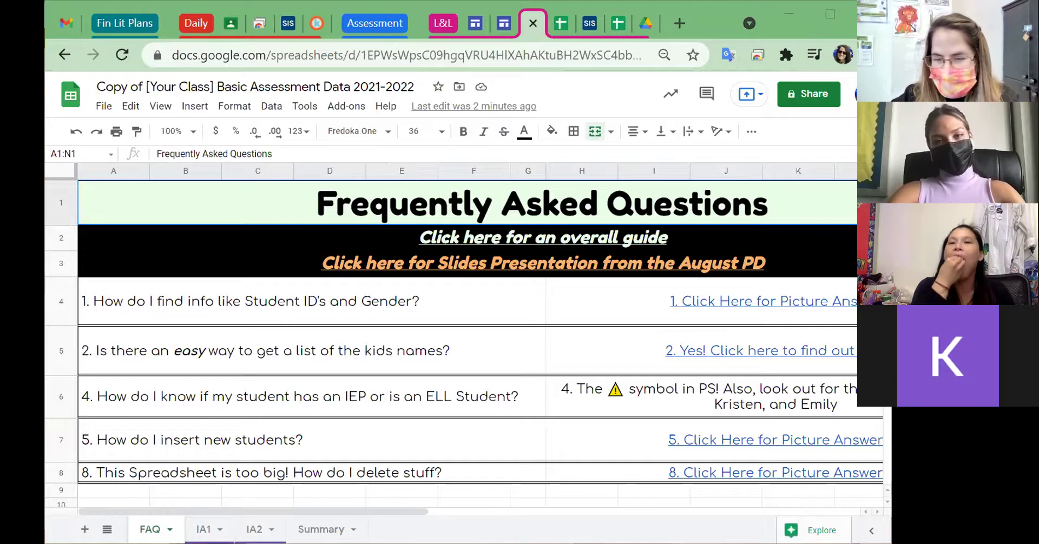
click(436, 297)
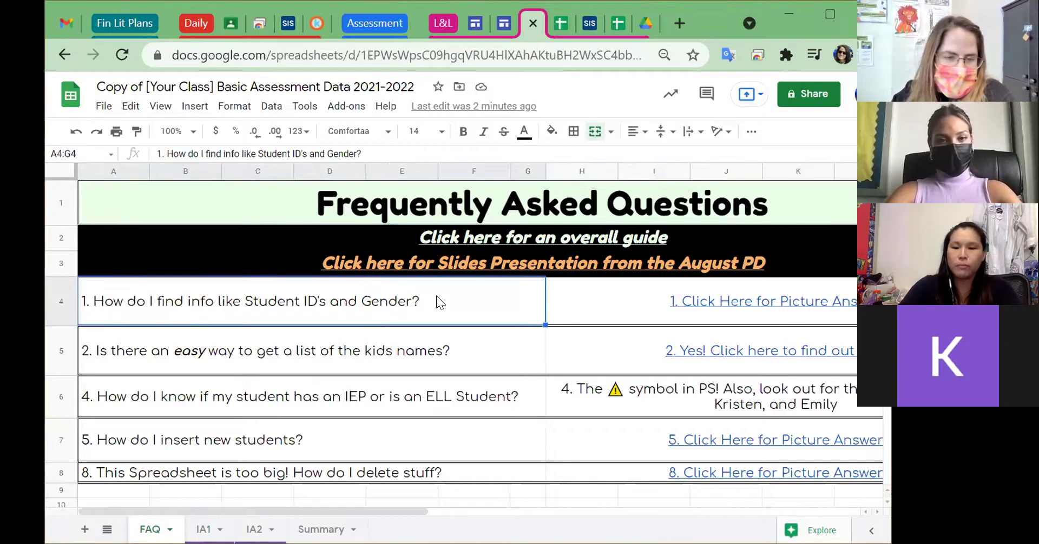
click(603, 353)
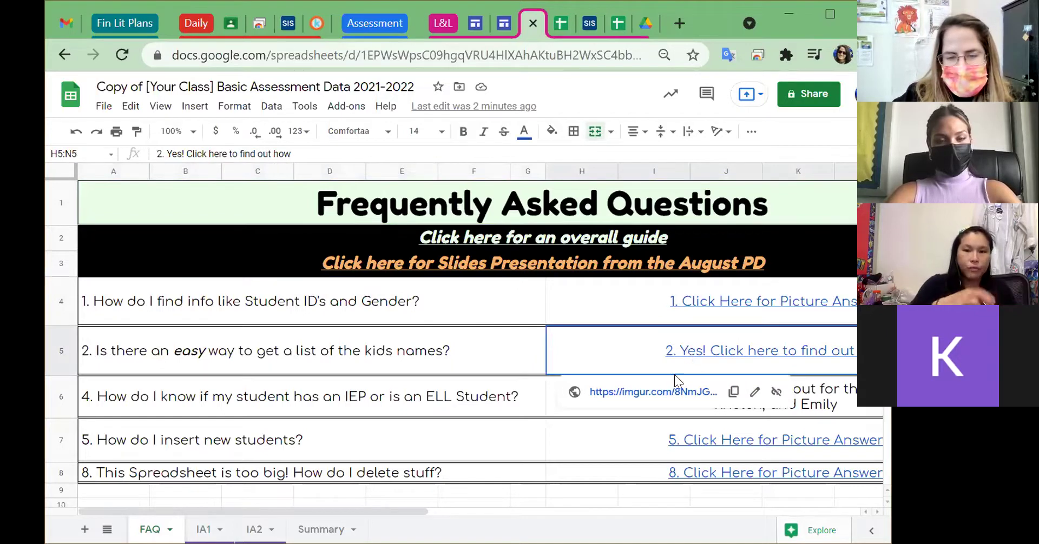
click(669, 392)
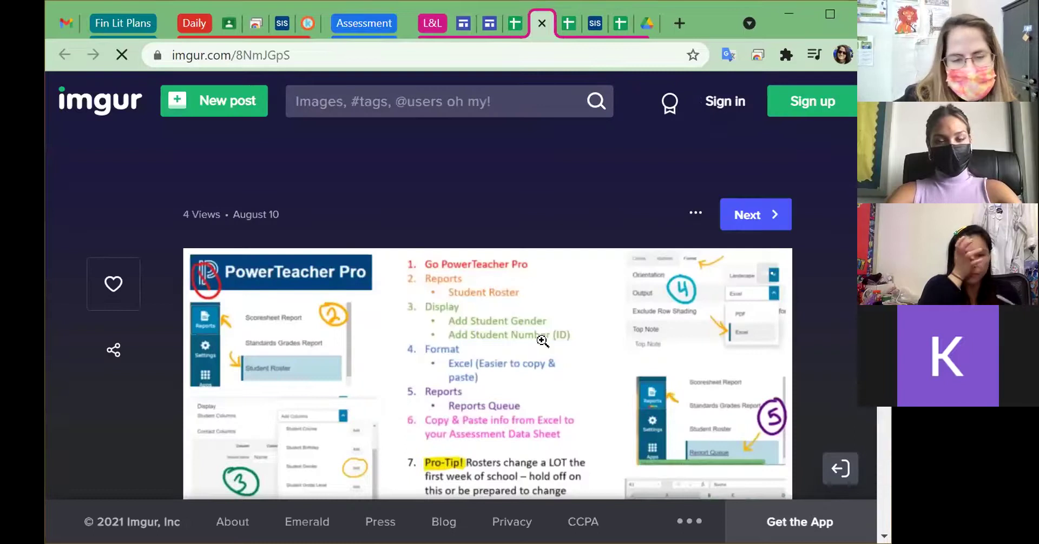
- Enlarge the PowerTeacher Pro roster export picture guide to read its steps, then restore its normal size
scroll(509, 328, down, 2)
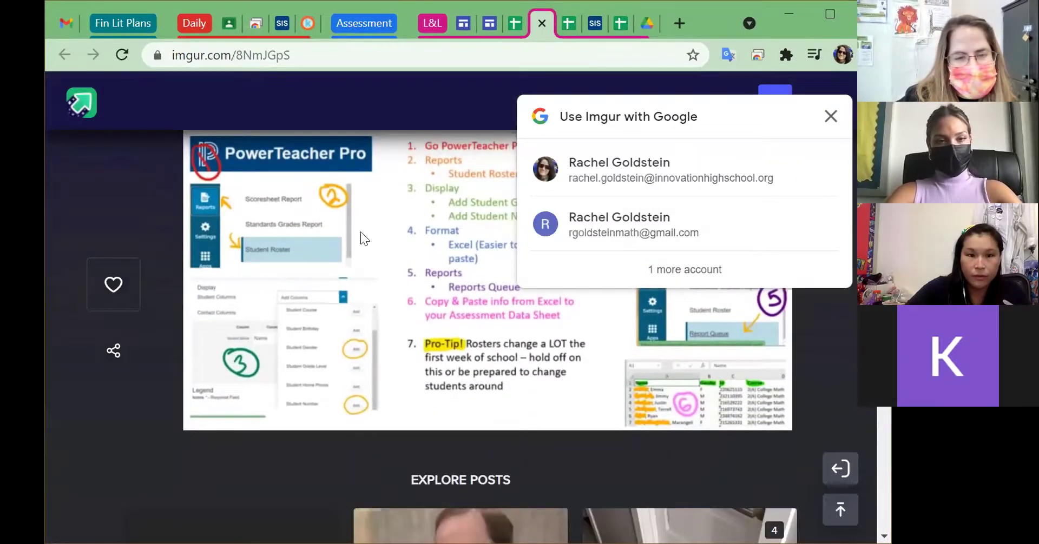
click(317, 207)
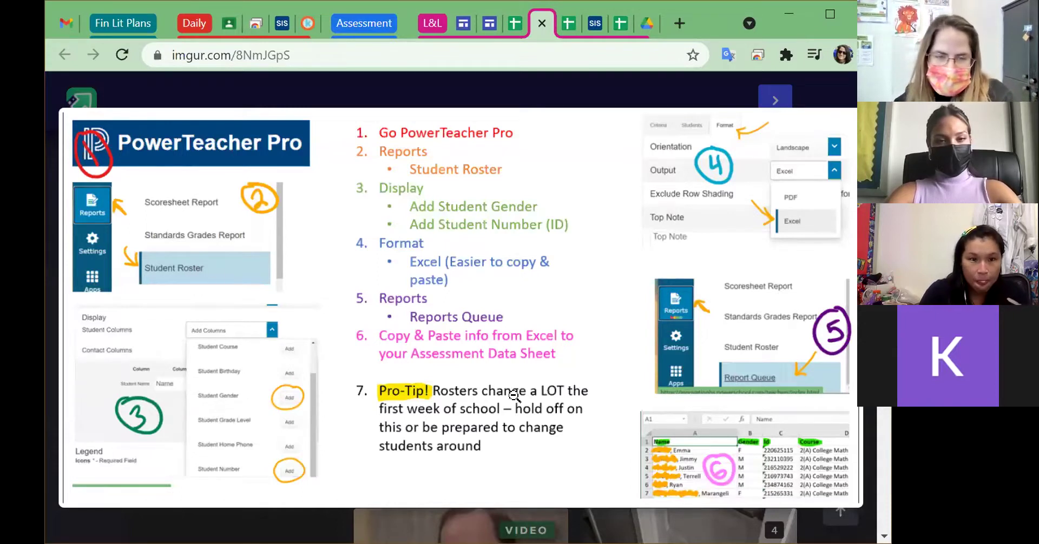
click(518, 201)
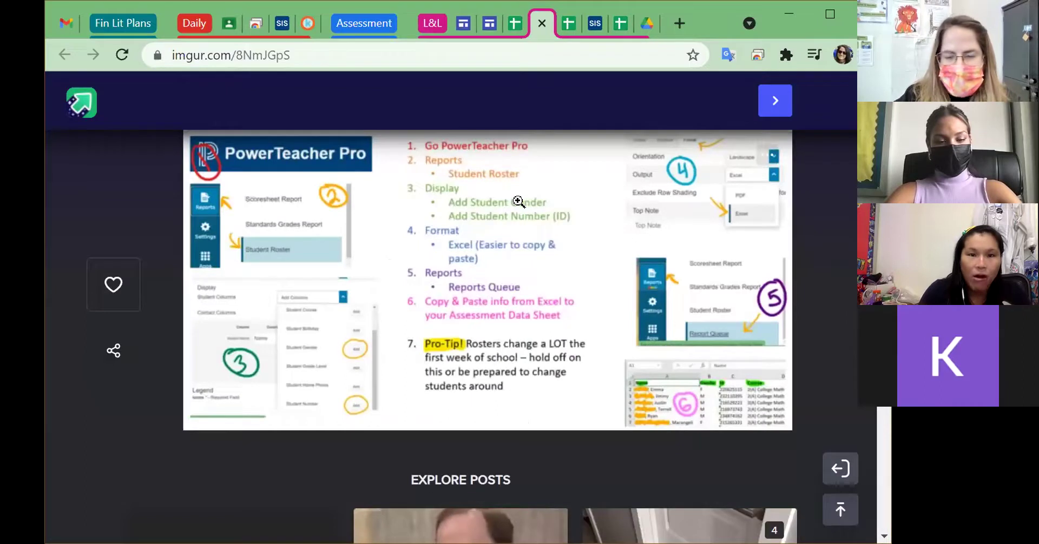
- Switch to PowerSchool SIS and launch PowerTeacher Pro for the 1(A-B) Honors Financial Literacy class
click(590, 25)
scroll(661, 274, up, 5)
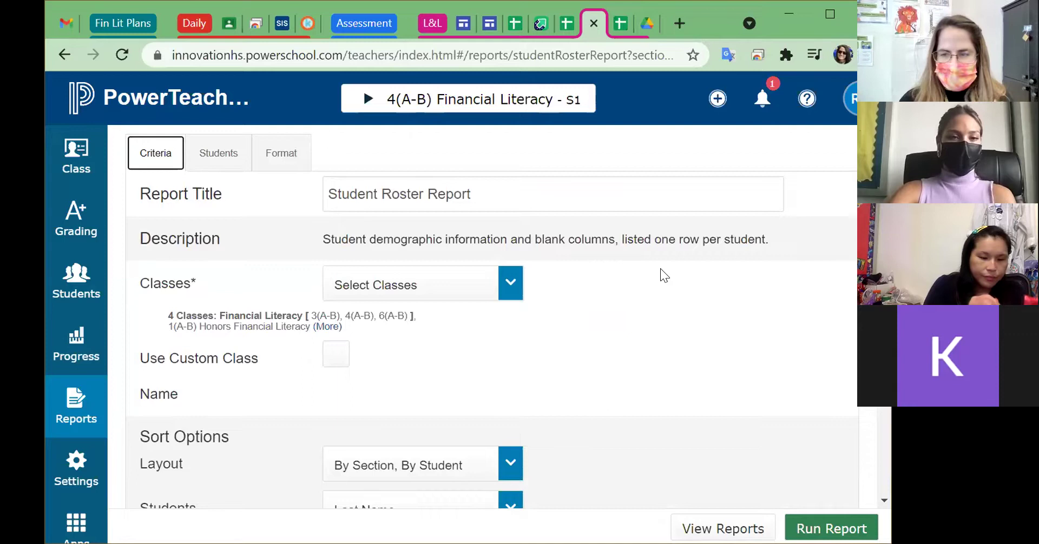
click(197, 104)
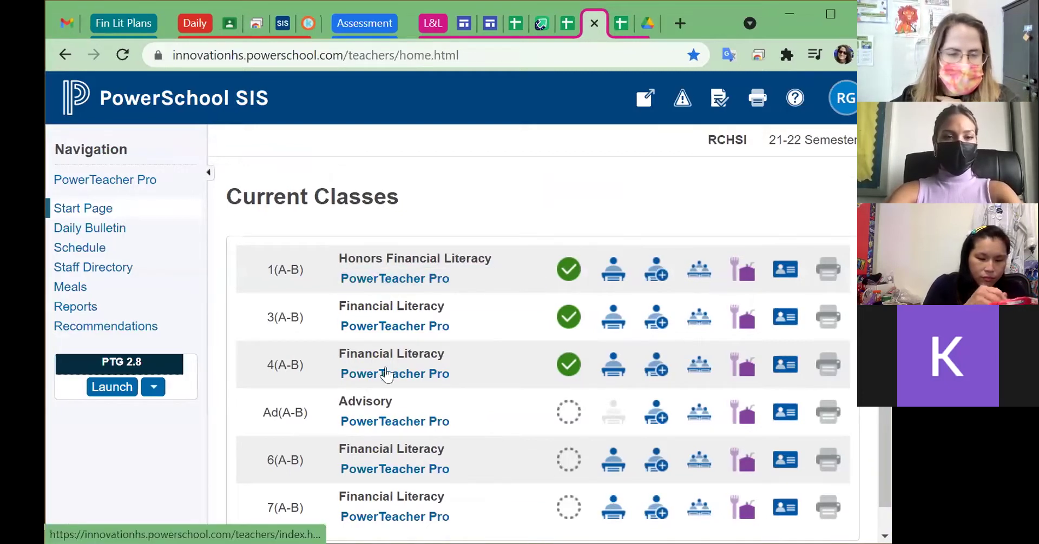
click(389, 271)
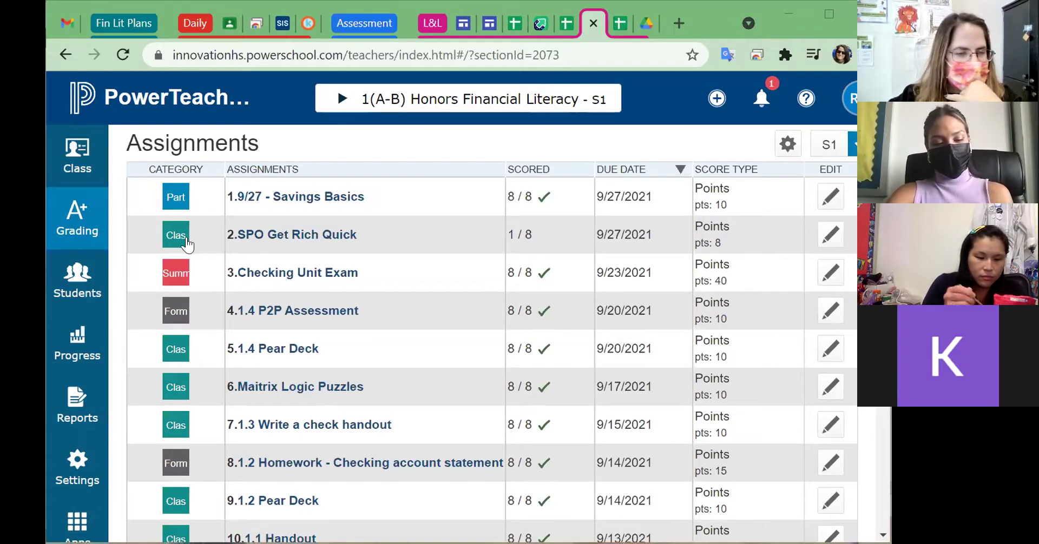
- Open the Student Roster report for the Honors Financial Literacy class
click(85, 417)
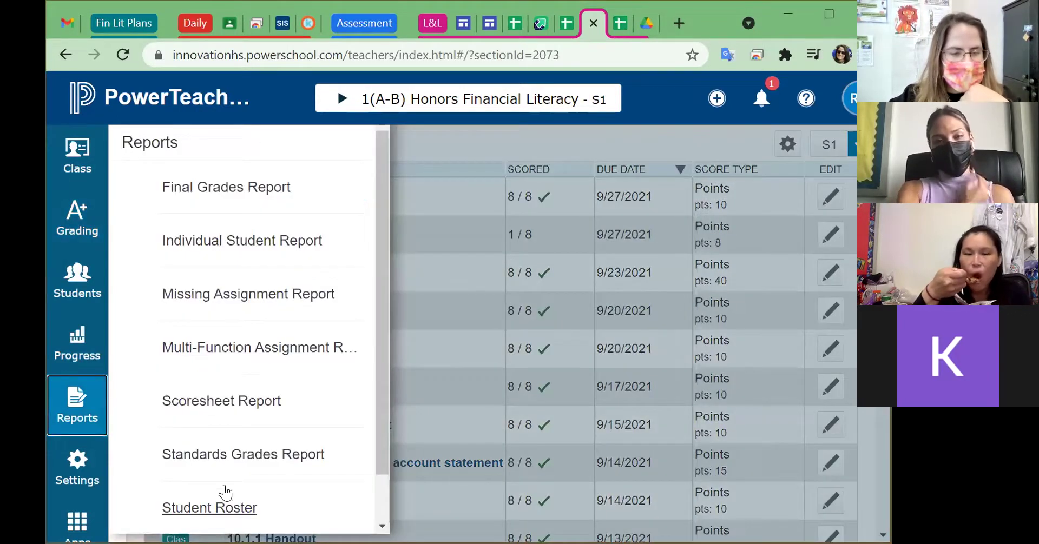
scroll(207, 518, down, 1)
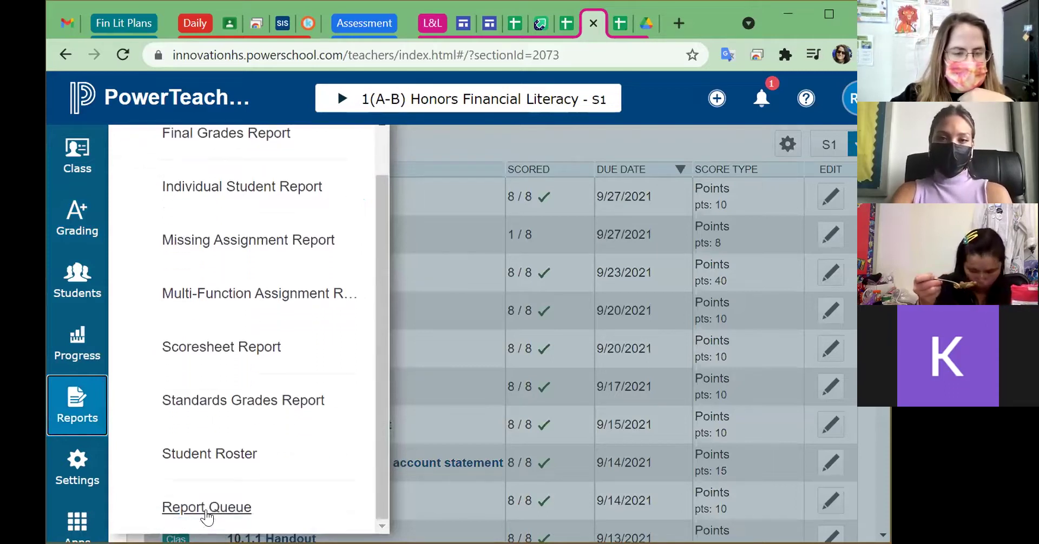
click(201, 458)
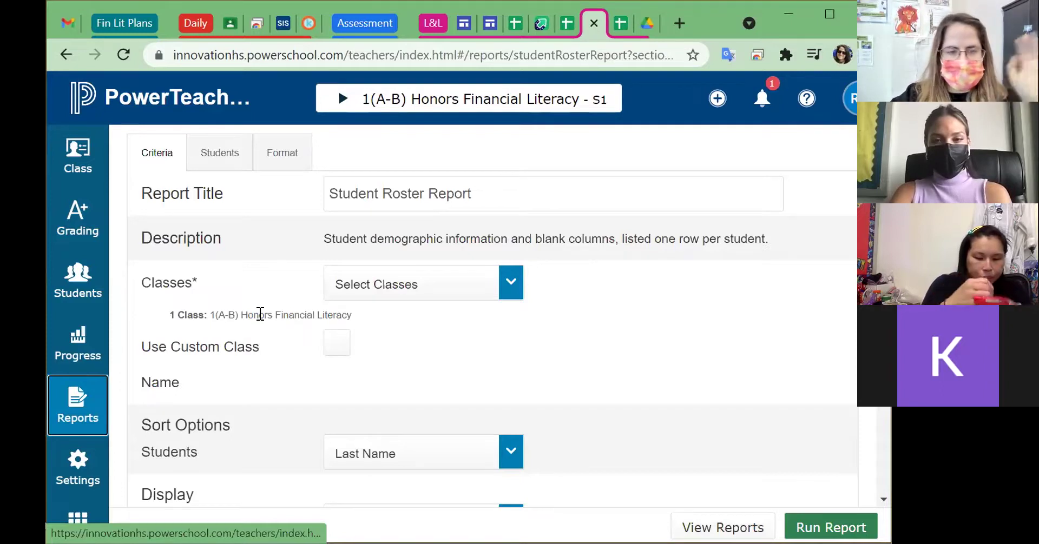
- Add the S1 classes 3(A-B) Financial Literacy and 4(A-B) Financial Literacy to the Student Roster Report
click(406, 288)
scroll(488, 415, down, 2)
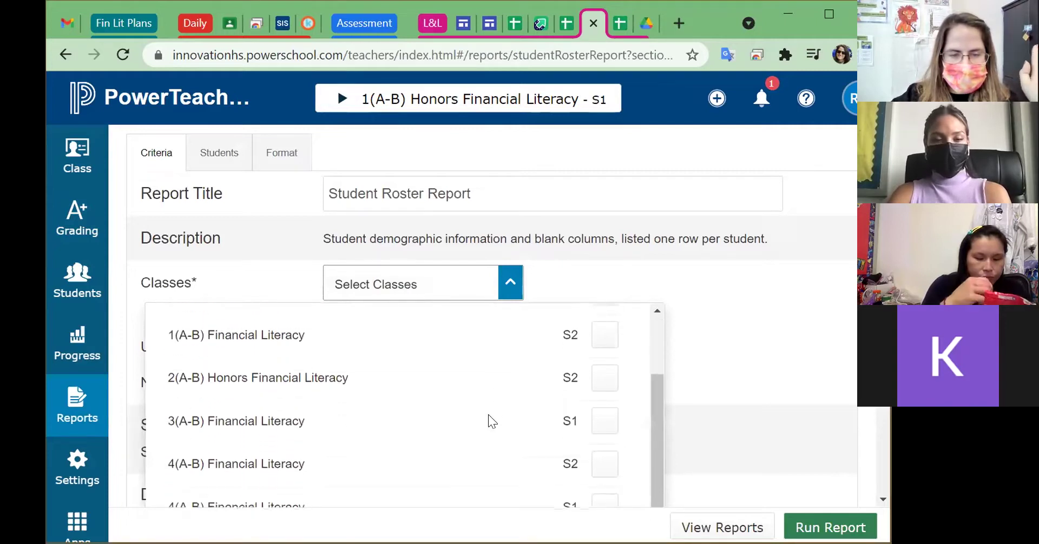
click(606, 421)
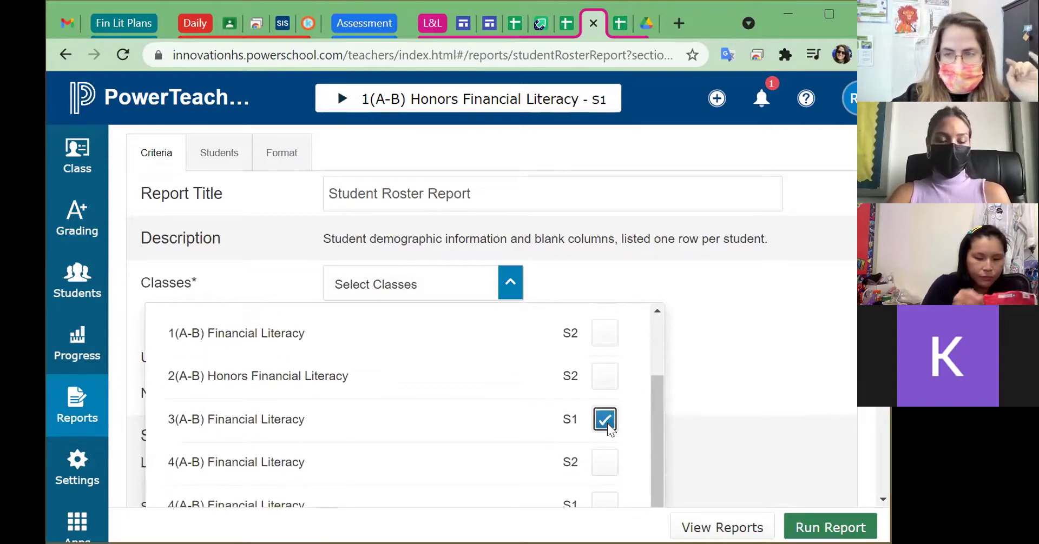
scroll(607, 423, down, 3)
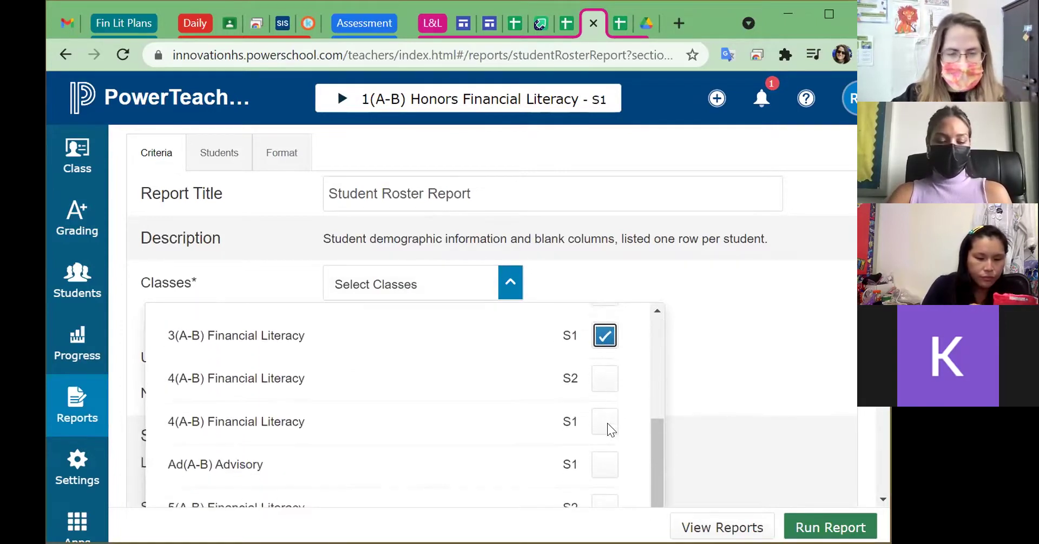
click(604, 422)
scroll(603, 424, down, 2)
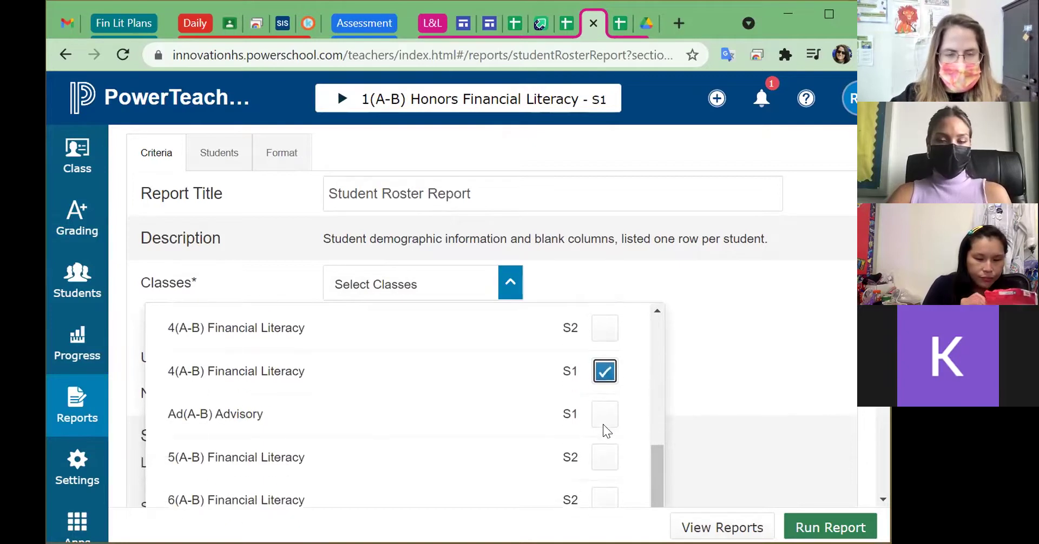
- Include the S1 classes 6(A-B) Financial Literacy and 7(A-B) Financial Literacy in the report's class selection as well
scroll(603, 424, down, 2)
scroll(604, 384, down, 1)
scroll(604, 383, down, 1)
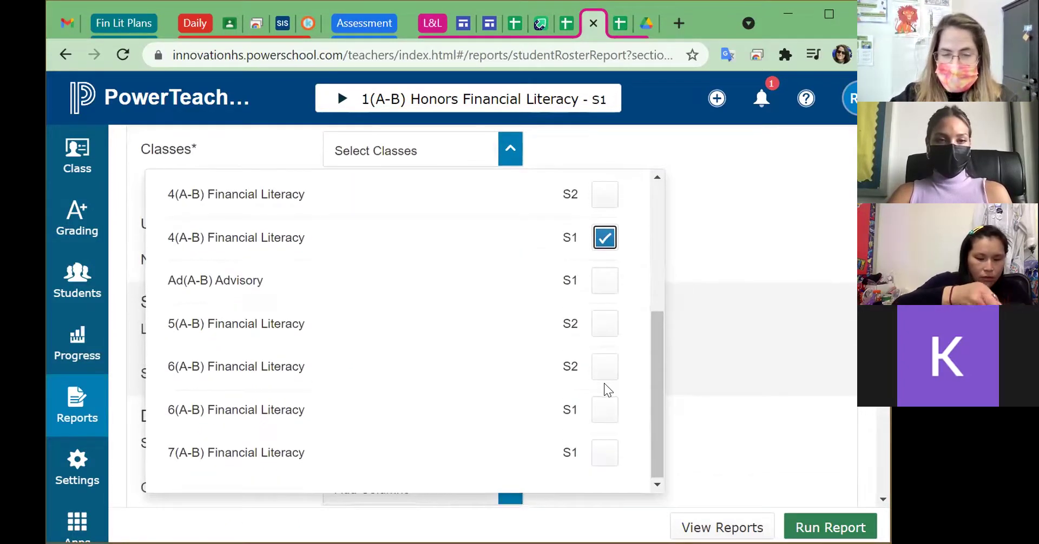
click(604, 411)
click(604, 458)
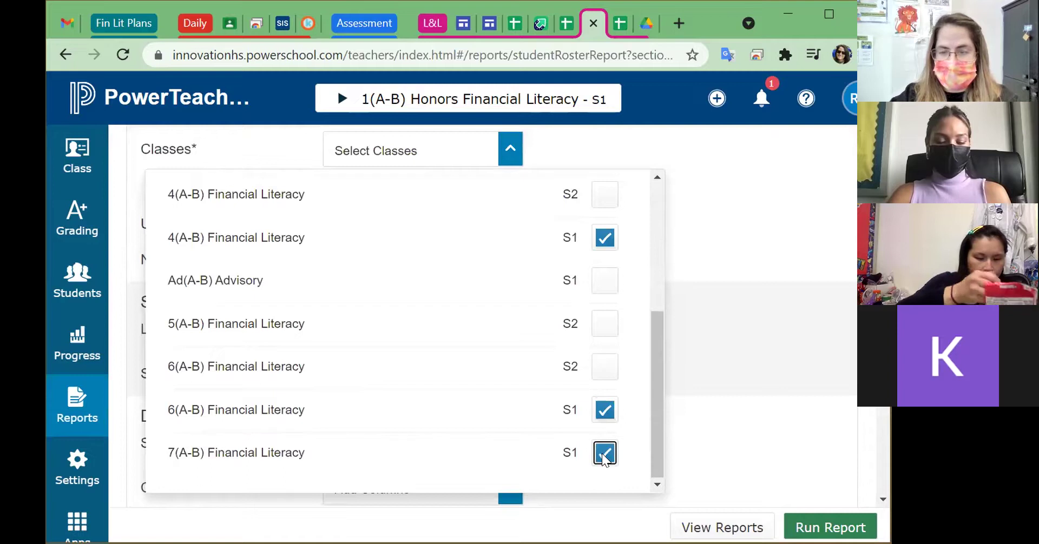
scroll(549, 353, up, 5)
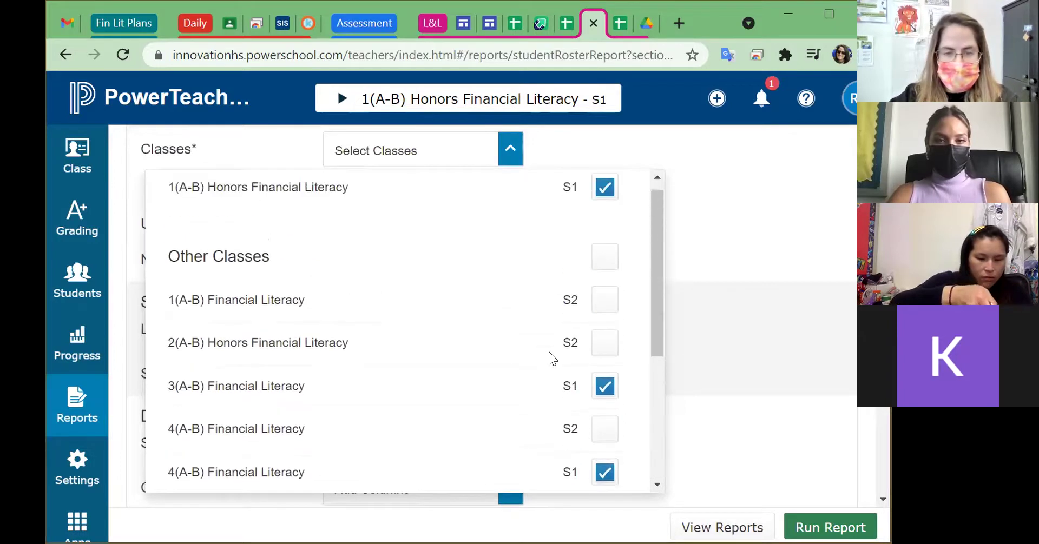
scroll(549, 352, down, 5)
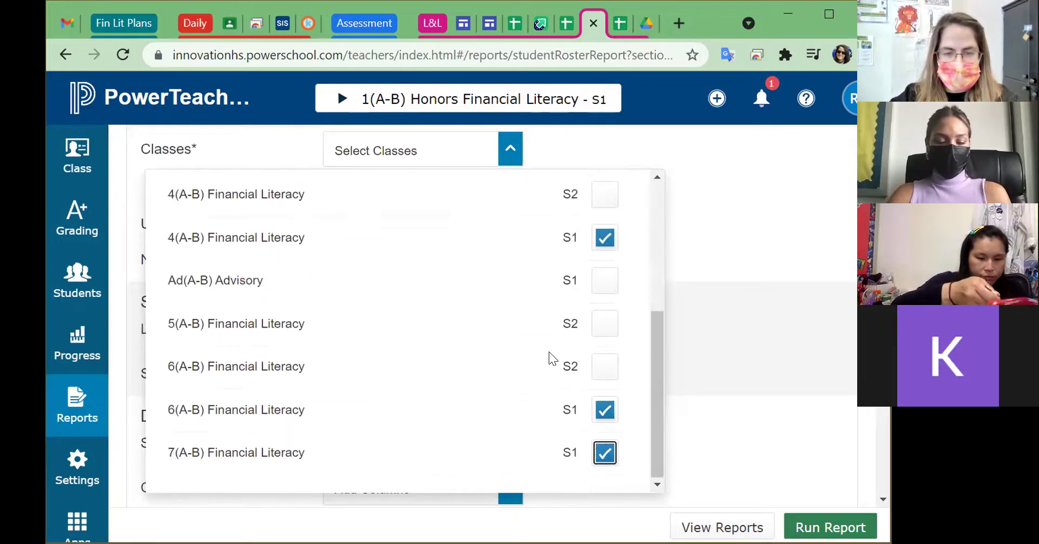
click(707, 170)
- Compare the report's display columns with the order of Gender, Student ID and Name on the assessment spreadsheet's IA1 sheet
scroll(625, 276, down, 2)
scroll(624, 275, down, 3)
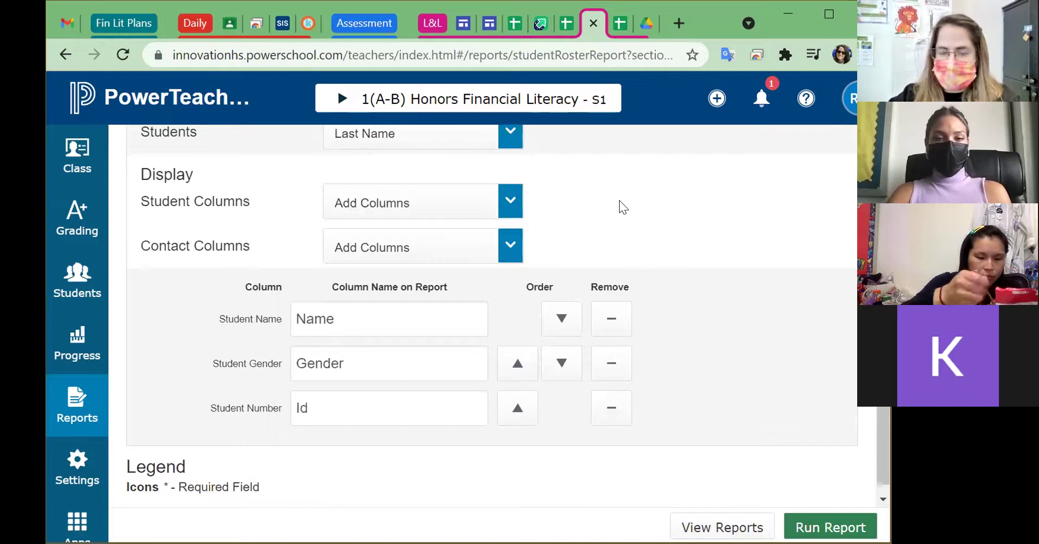
click(513, 28)
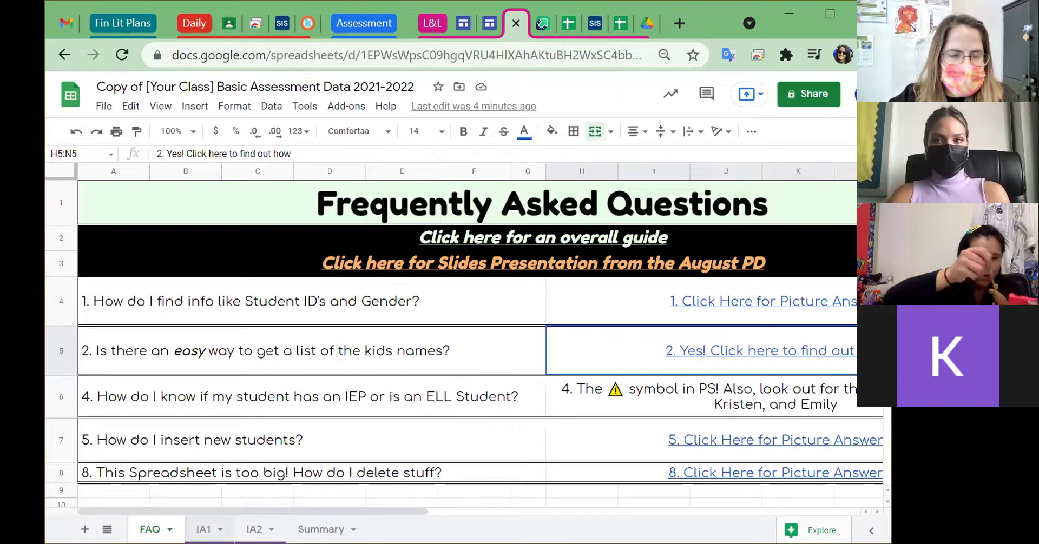
key(ctrl+Page_Down)
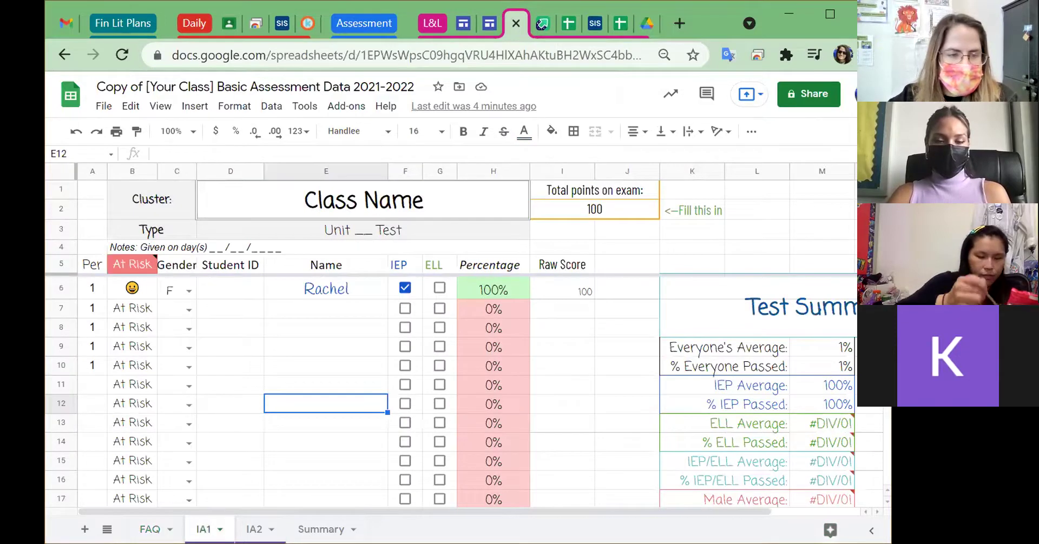
click(165, 285)
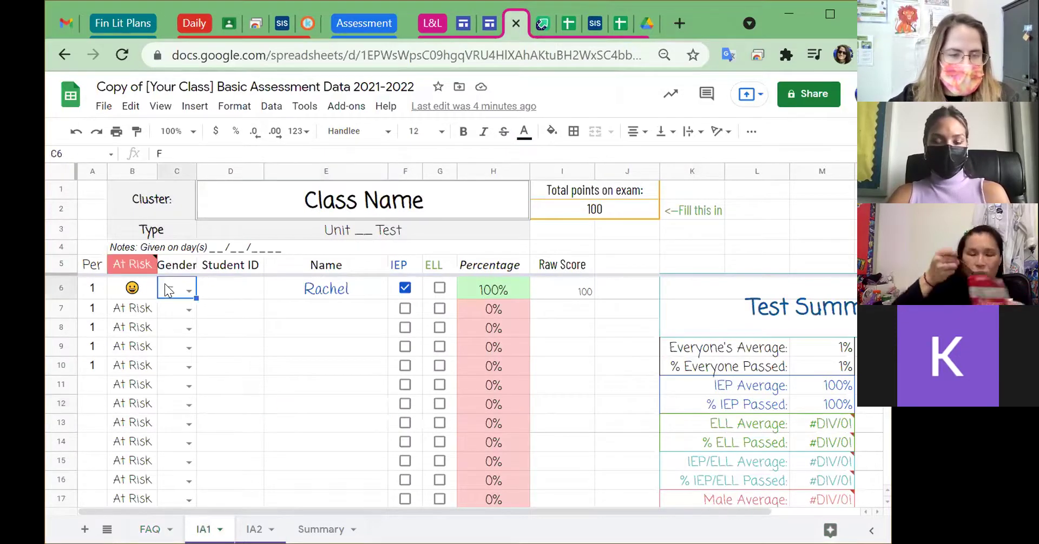
click(232, 288)
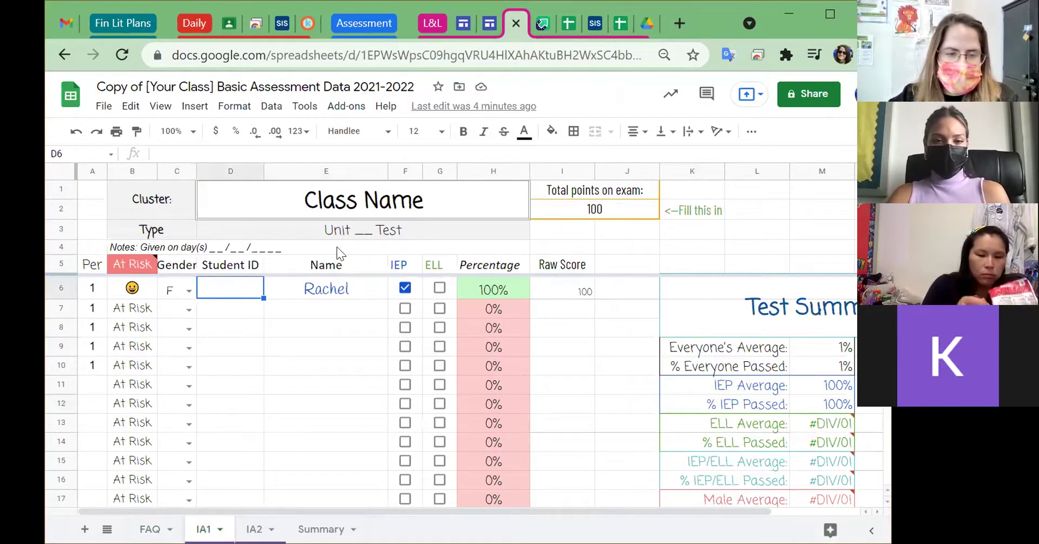
click(352, 289)
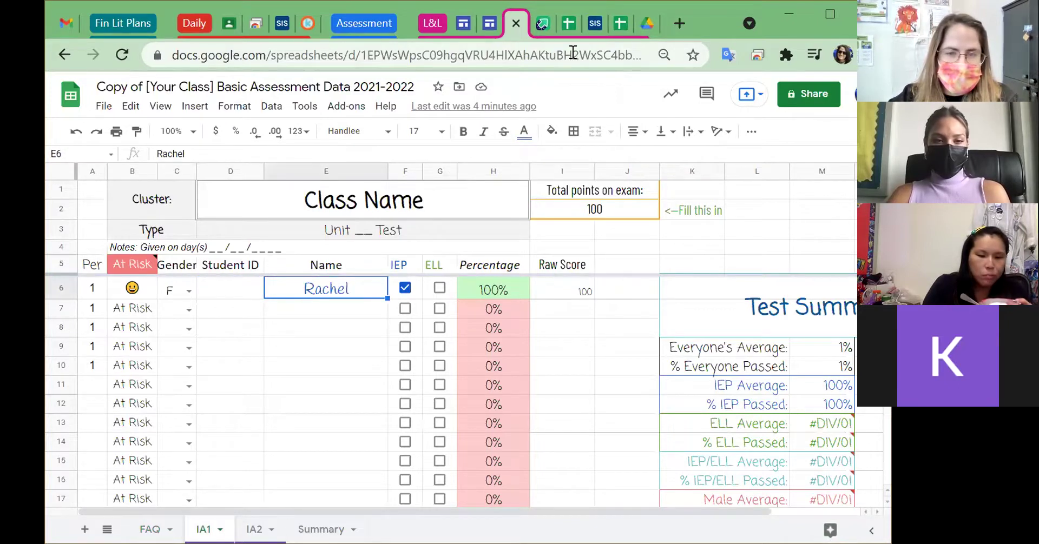
- Return to the roster report in PowerTeacher Pro and reorder its columns to Gender, Id, Name
click(588, 26)
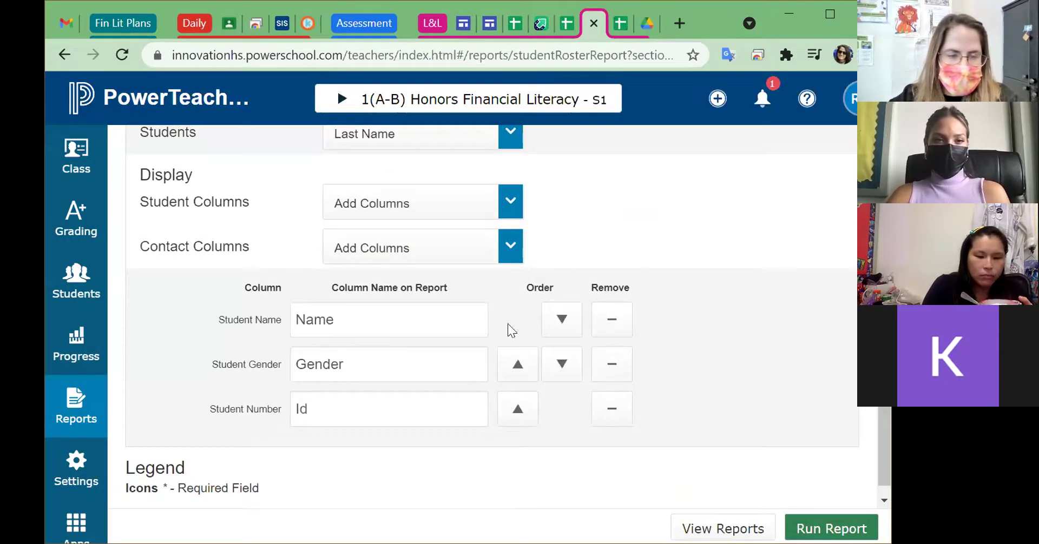
click(519, 366)
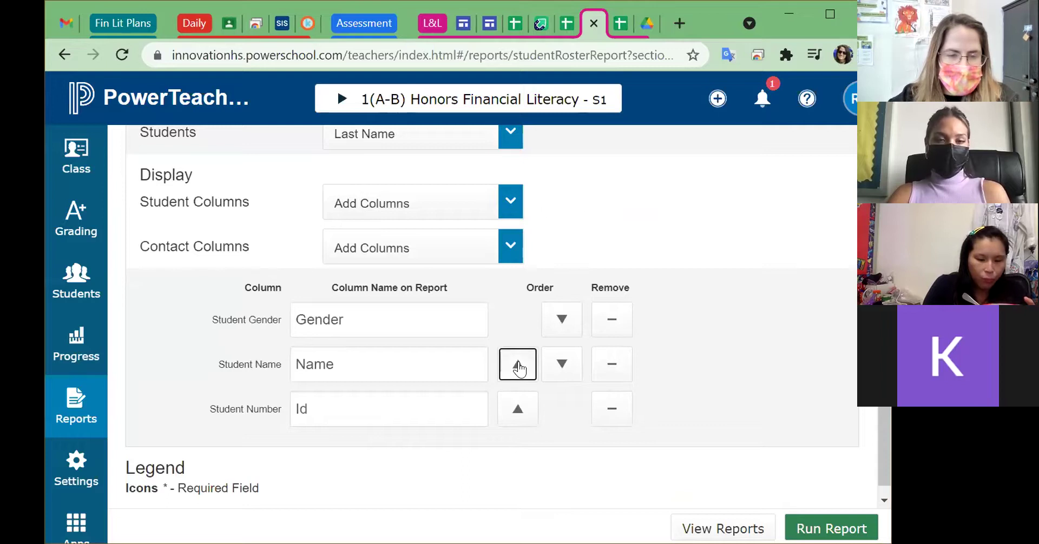
click(520, 411)
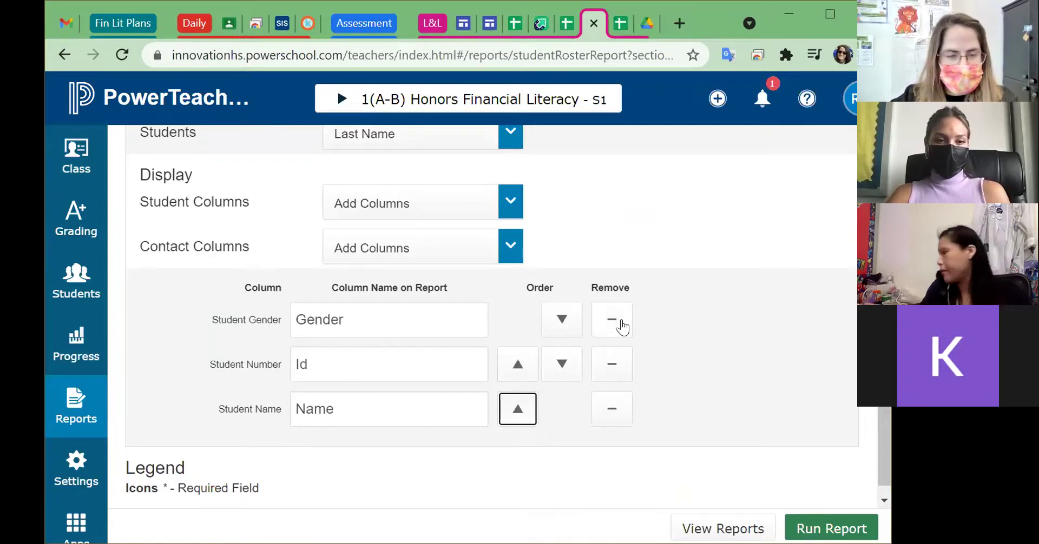
scroll(495, 452, down, 1)
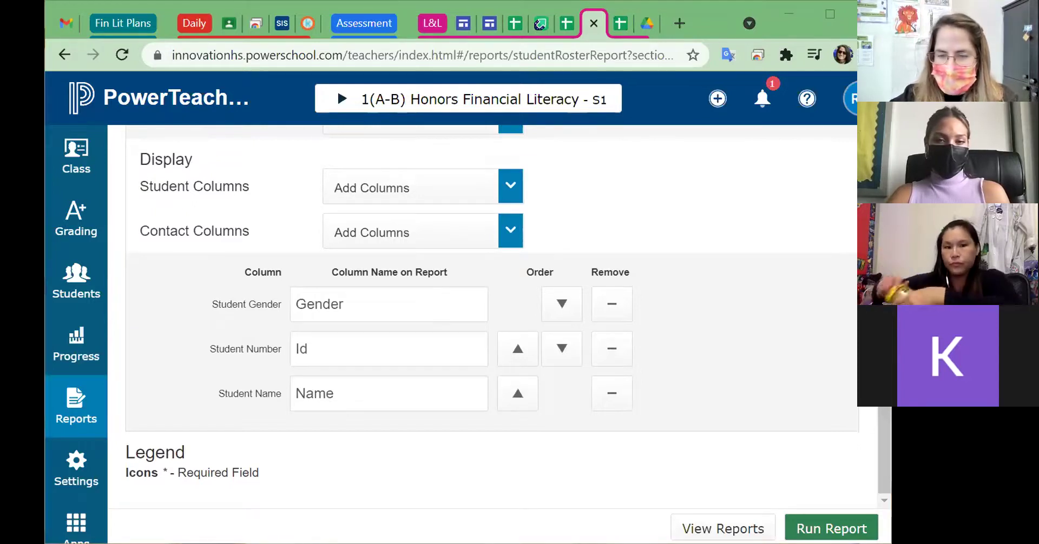
- Set the Student Roster Report's output format to Excel and run the report
scroll(765, 312, up, 8)
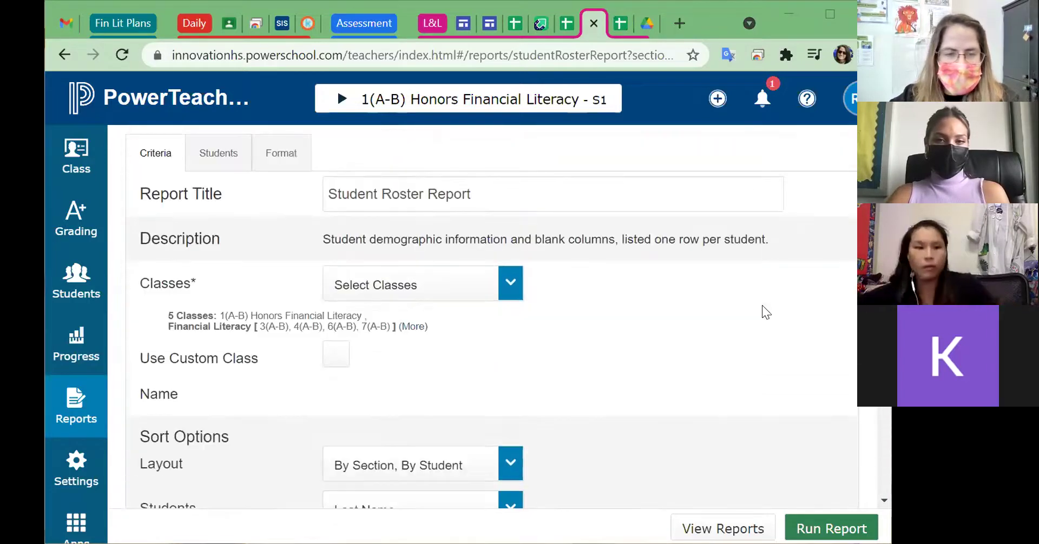
click(201, 154)
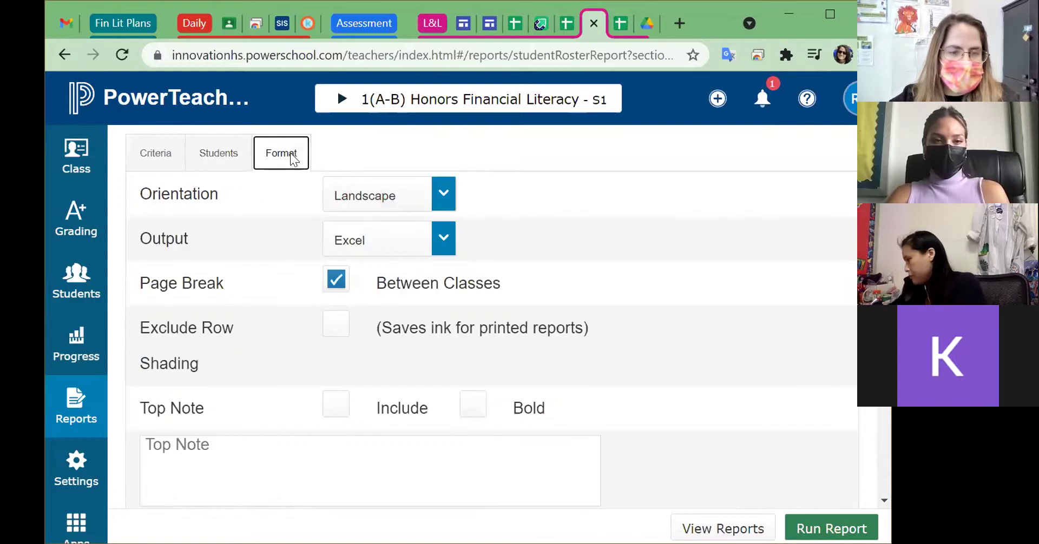
click(368, 254)
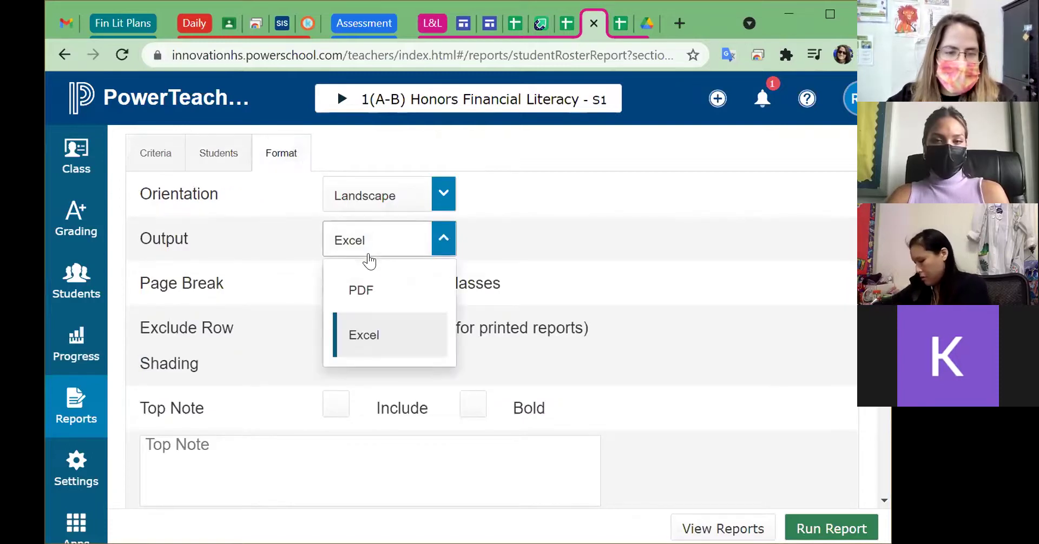
click(372, 339)
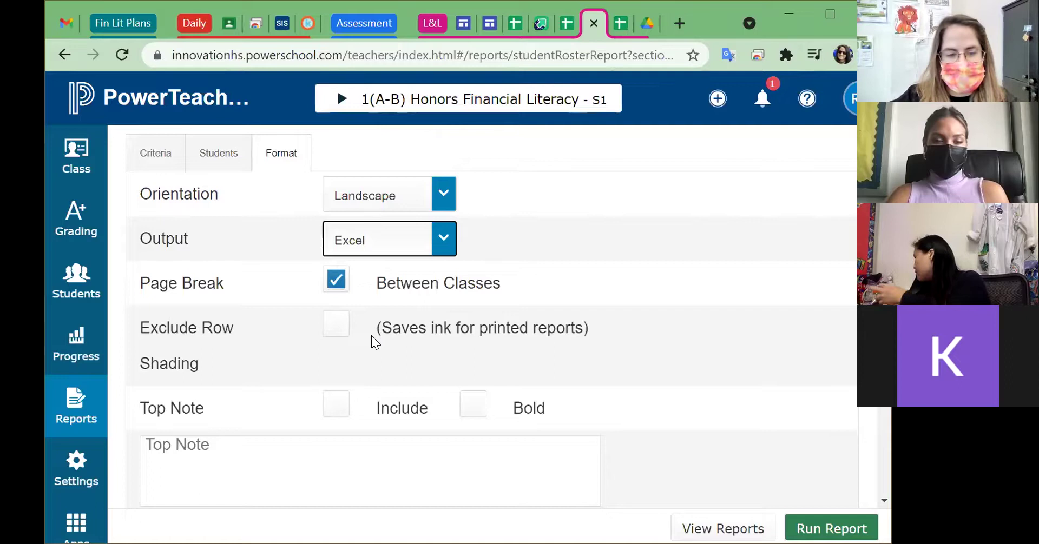
scroll(683, 276, down, 5)
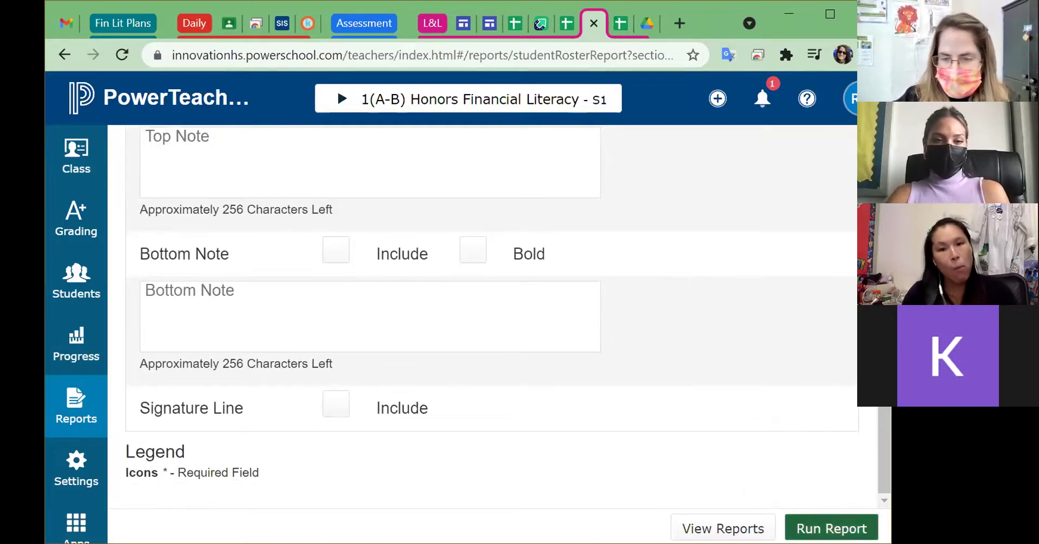
click(832, 528)
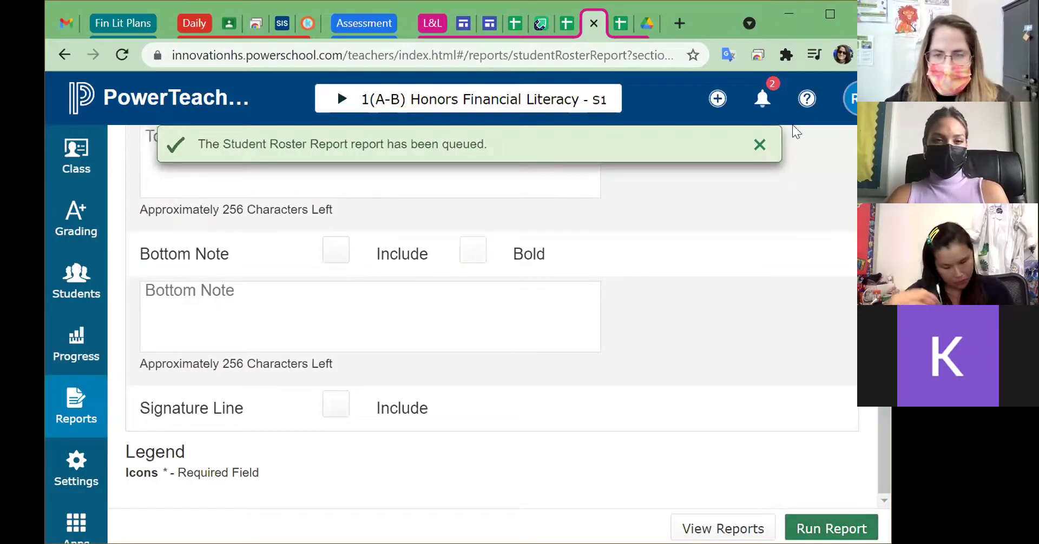
- Open the newest Student Roster Report, dated 9/27/2021, from the report queue
click(763, 99)
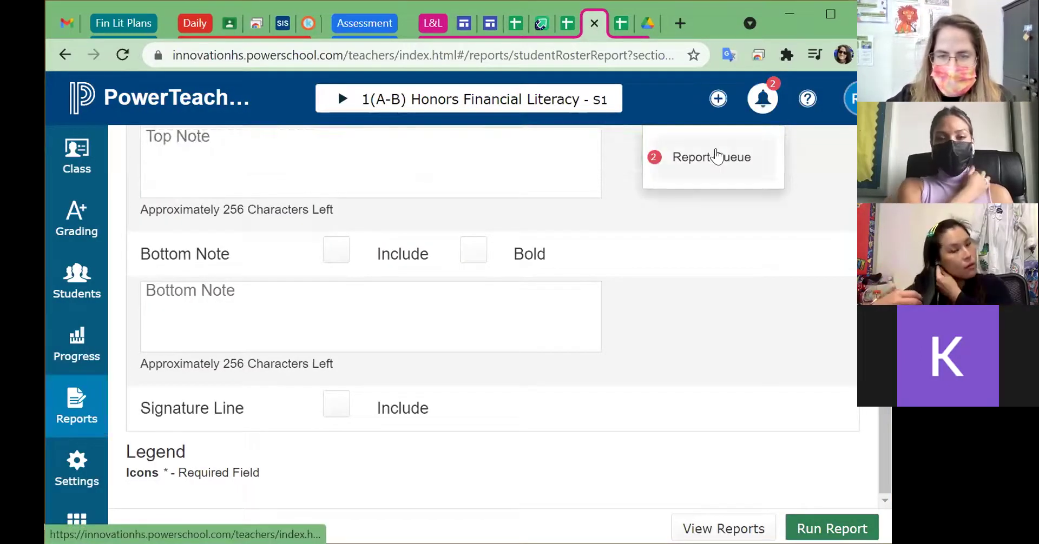
click(719, 157)
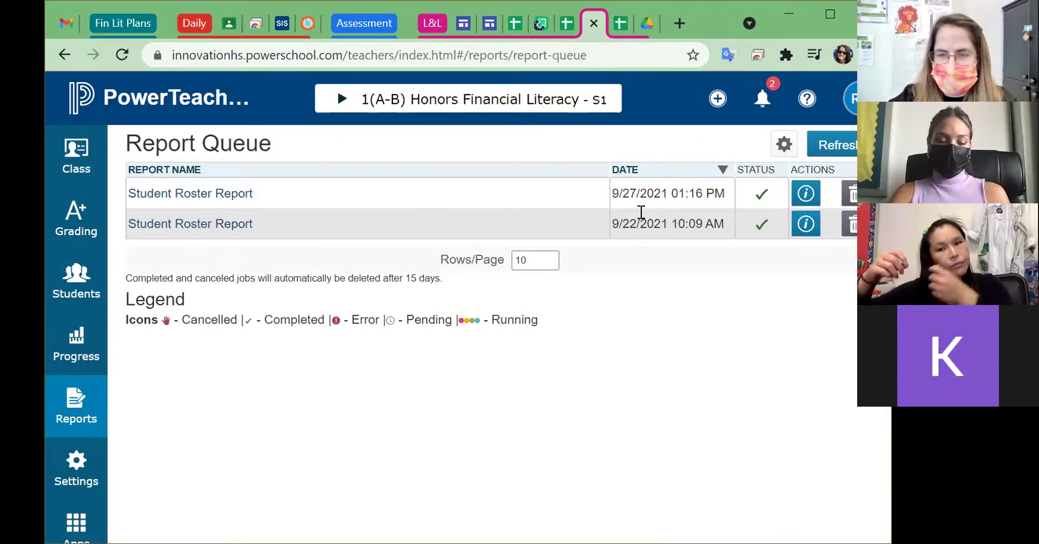
click(238, 196)
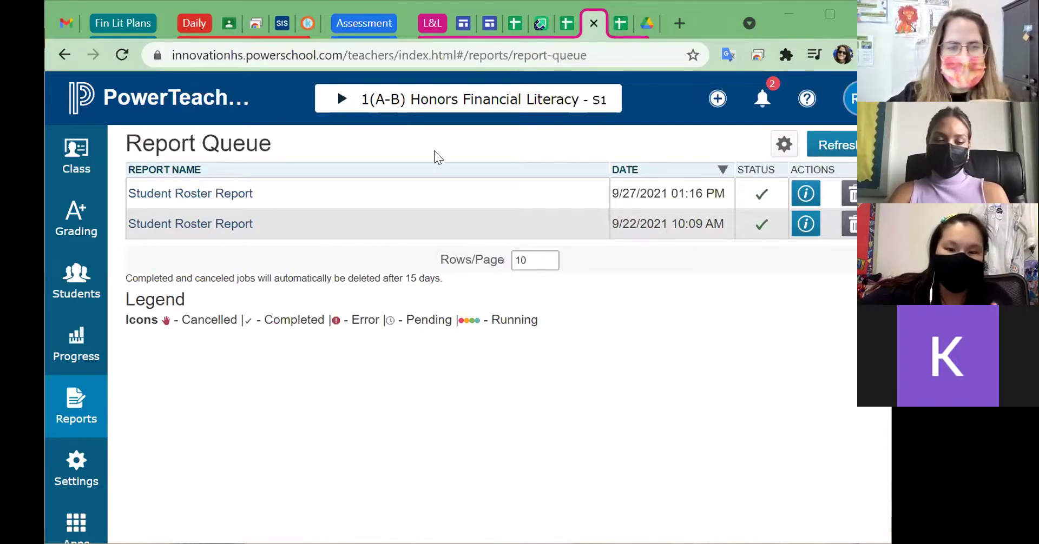
- Switch to the assessment spreadsheet and paste the copied roster's genders, student IDs and names into IA1 starting at cell C6
click(511, 23)
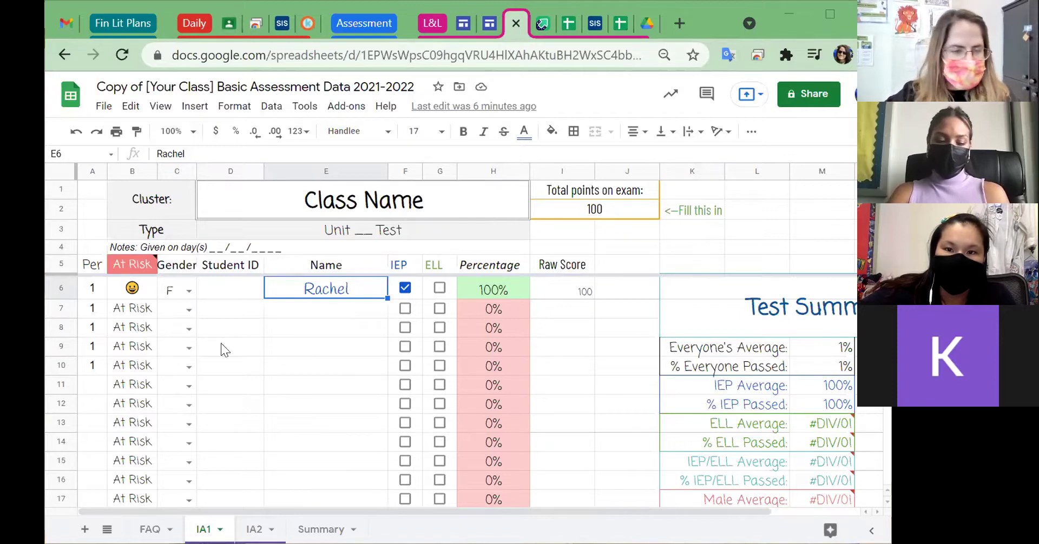
click(168, 281)
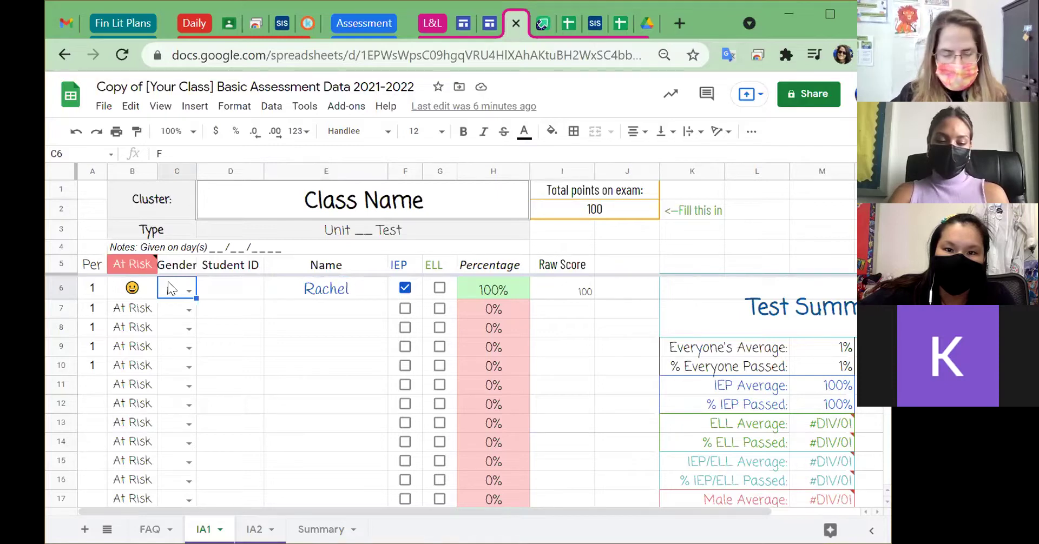
key(ctrl+v)
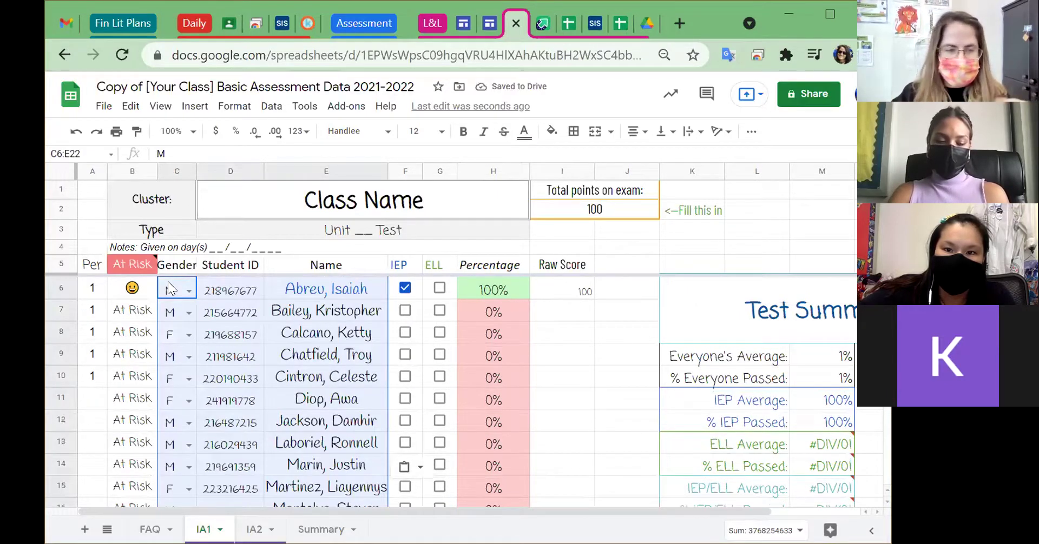
- Enter period 3 in the Per column of IA1 for every row from 6 down through 23
click(94, 295)
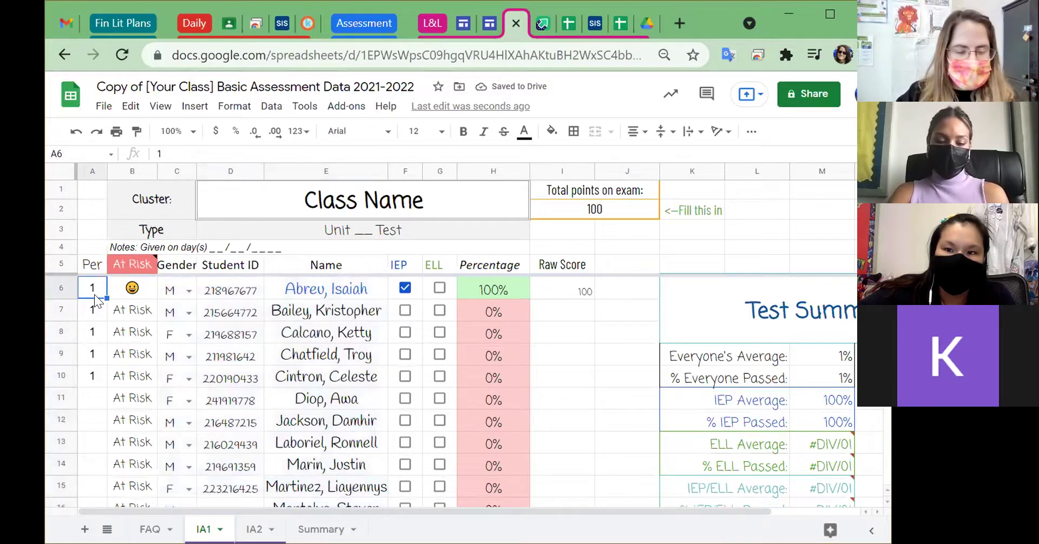
text(3)
click(97, 314)
click(93, 293)
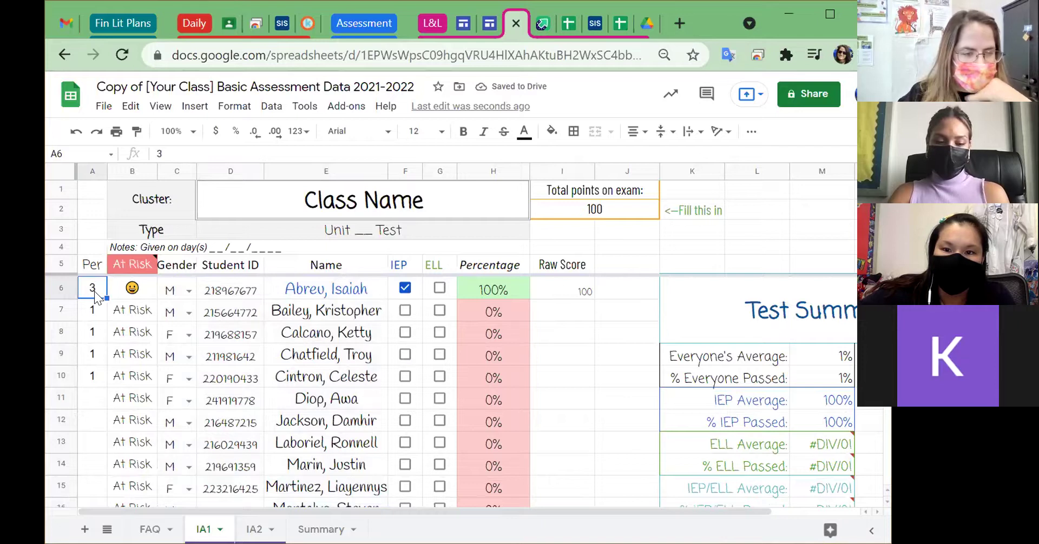
click(95, 312)
text(3)
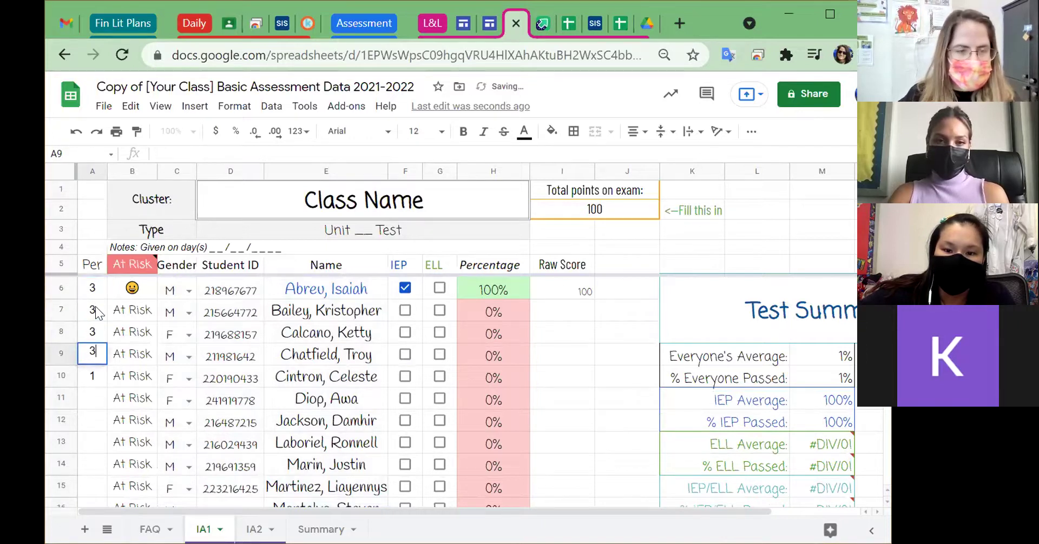
text( 3 3 3 3 3 3 33 3)
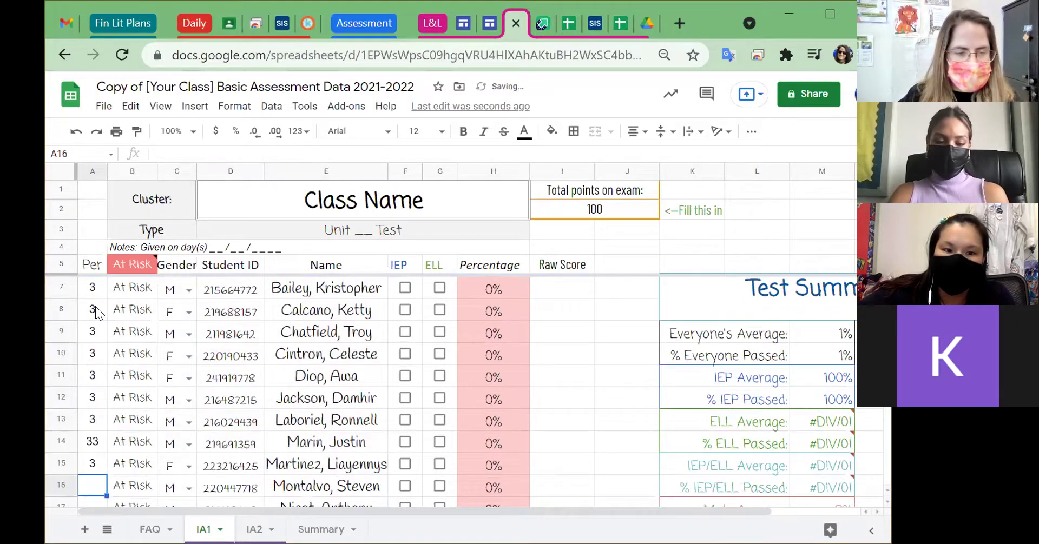
key(Up)
key(Up)
text(3 3 3)
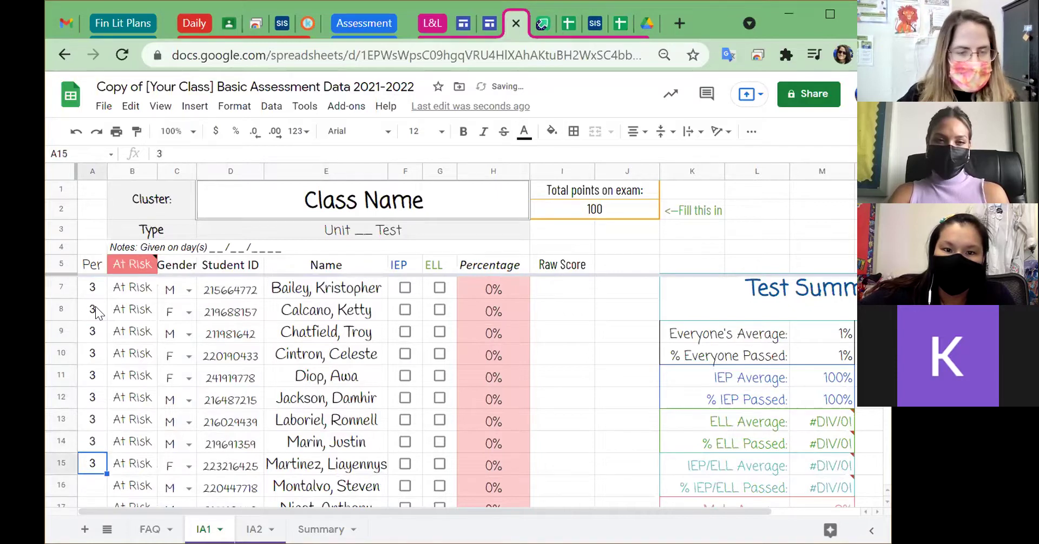
text( 3 3 3 3 3 3 3)
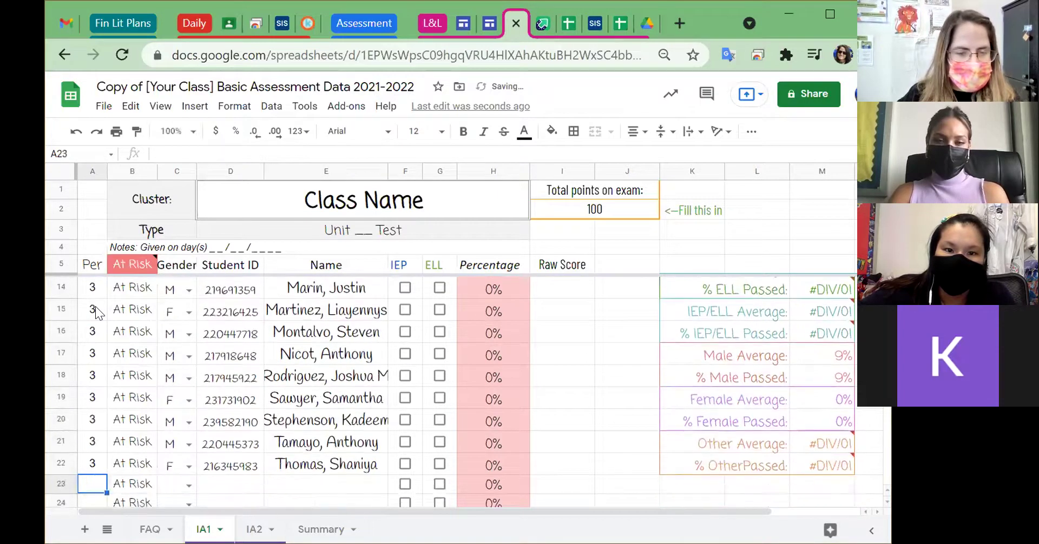
key(Return)
scroll(190, 348, up, 3)
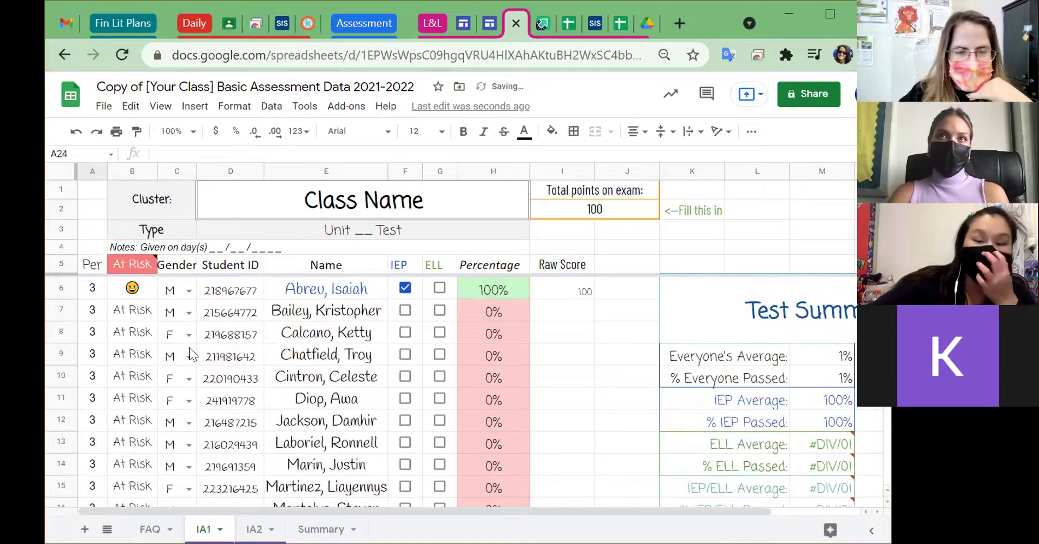
- Mark the student in row 7 as ELL and the student in row 8 as both IEP and ELL
click(438, 311)
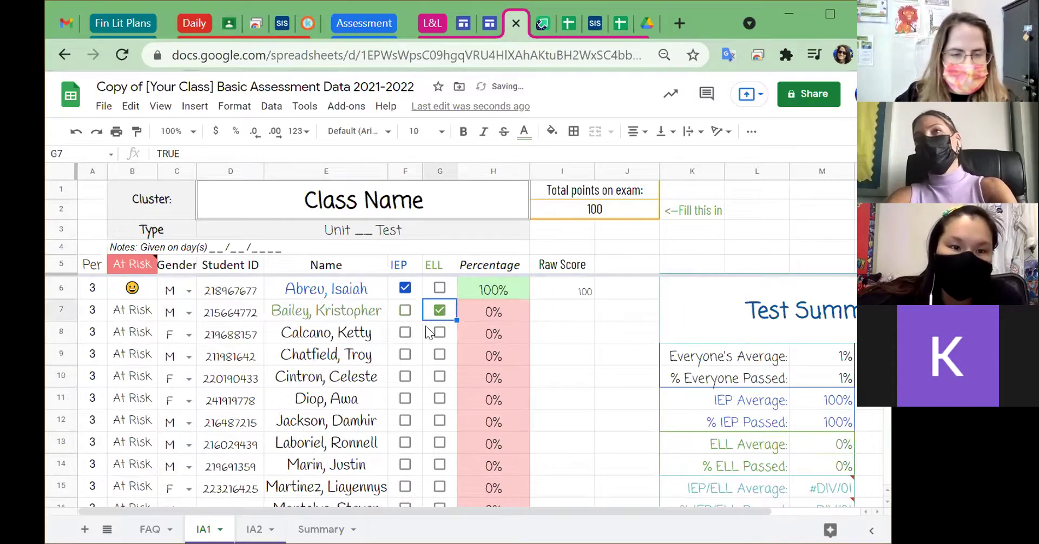
click(406, 333)
click(440, 333)
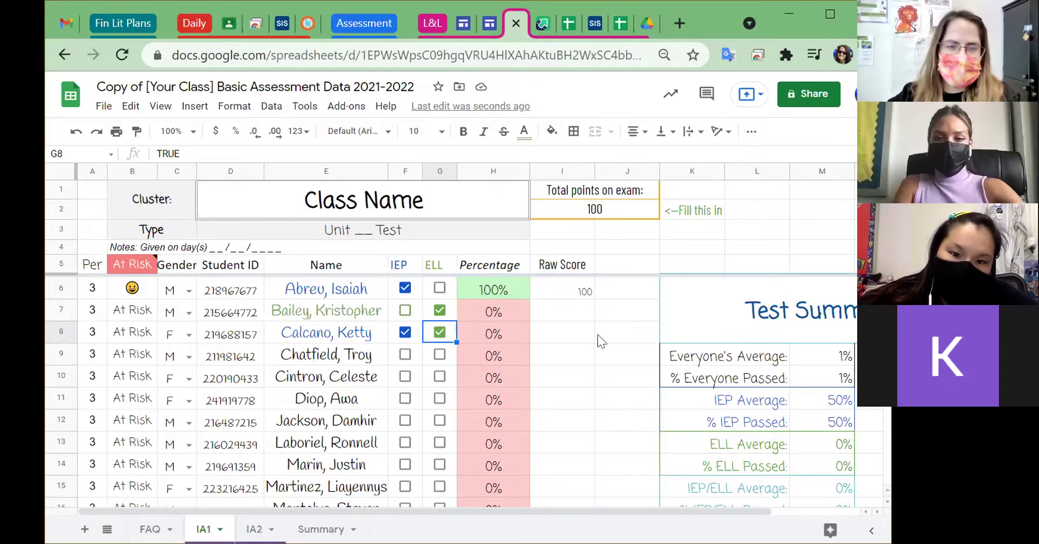
- Switch to PowerSchool SIS and open today's attendance list for the 4(A-B) Financial Literacy class
click(593, 28)
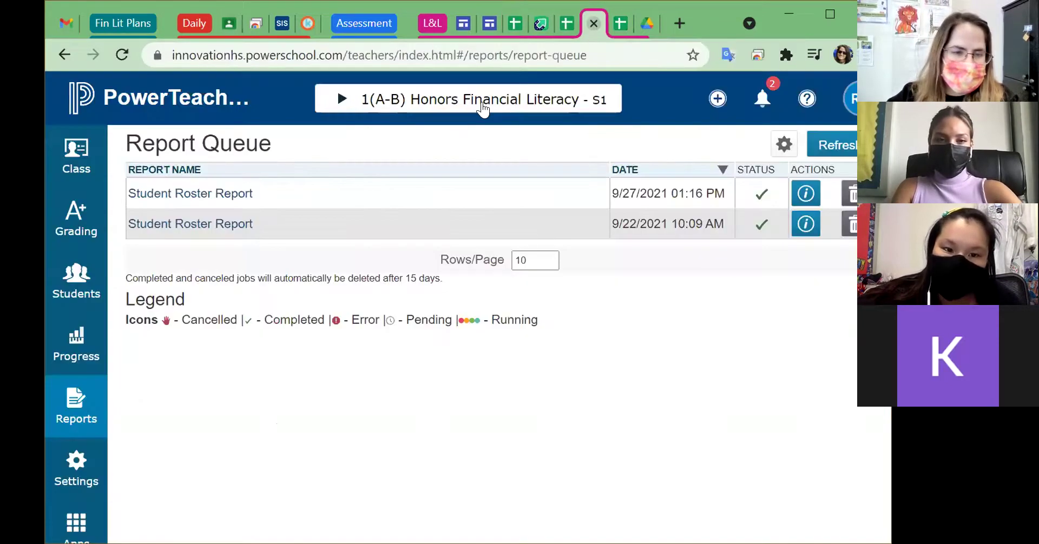
click(184, 99)
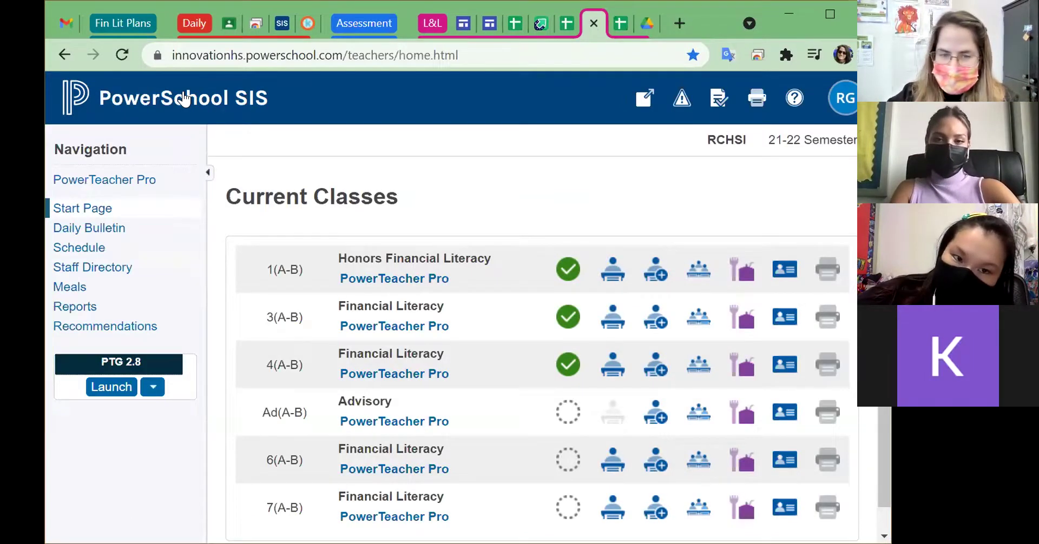
click(616, 364)
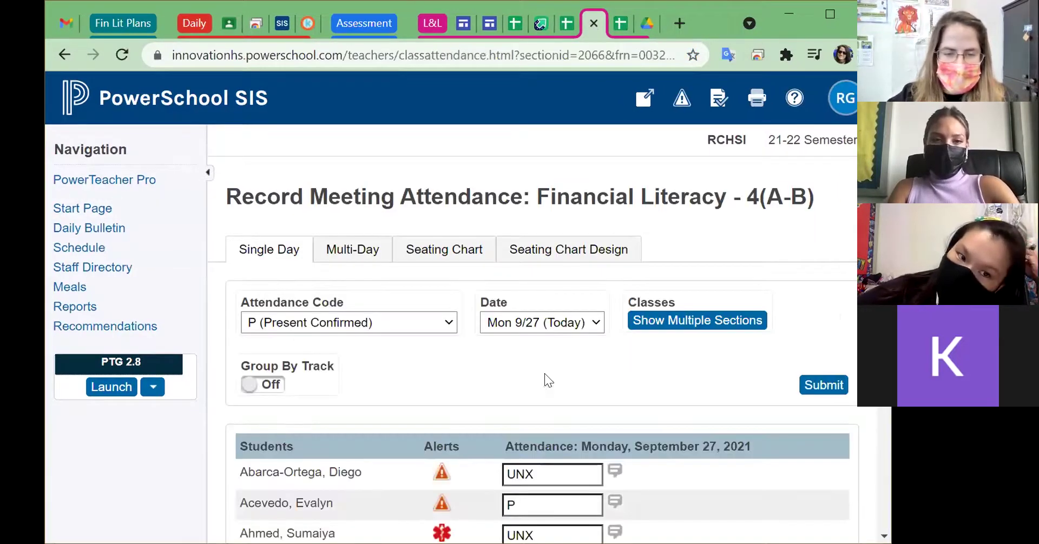
scroll(485, 408, down, 4)
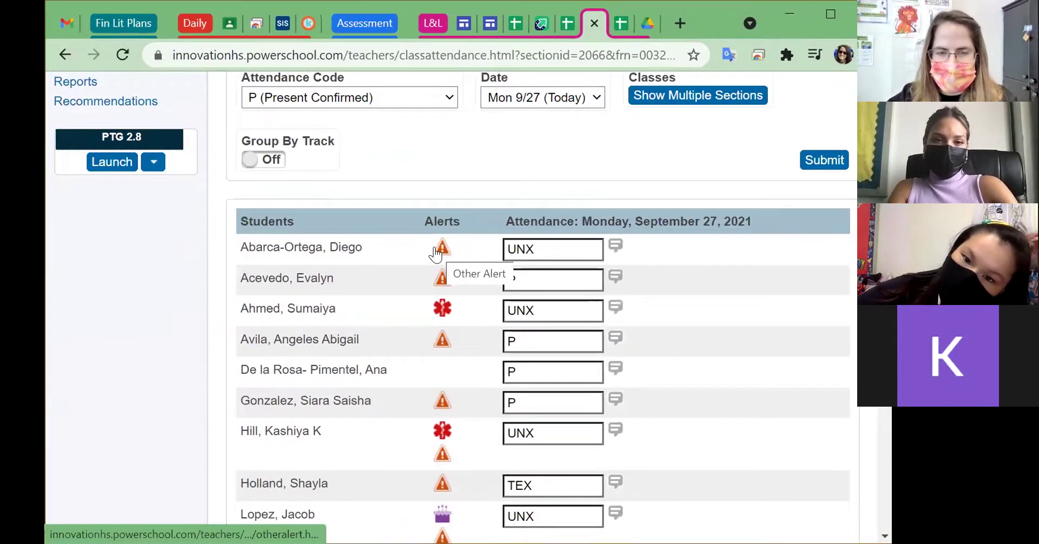
- View the Other Alert details of the first two students in the attendance list, closing each one after reading it
click(436, 252)
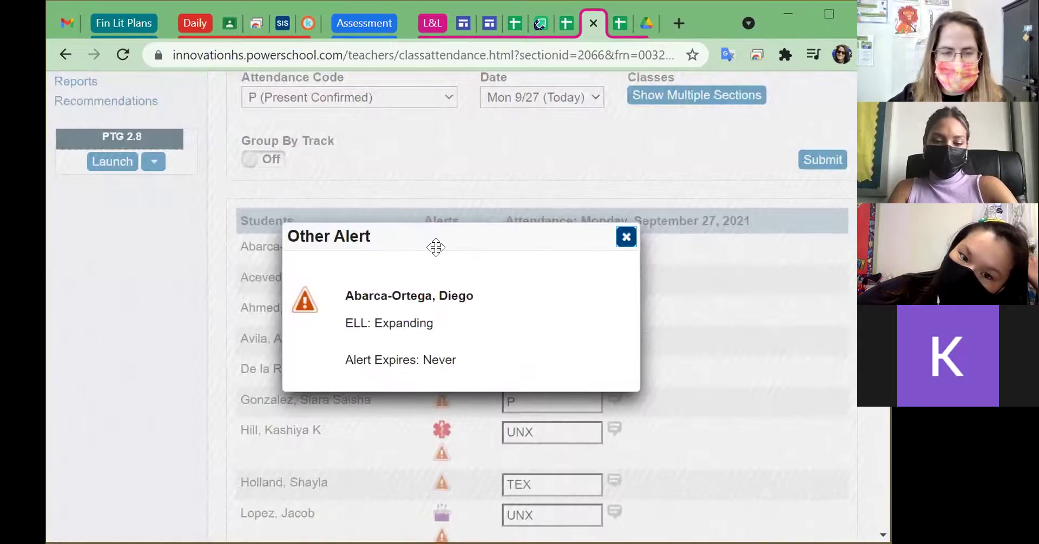
drag(443, 320, 317, 318)
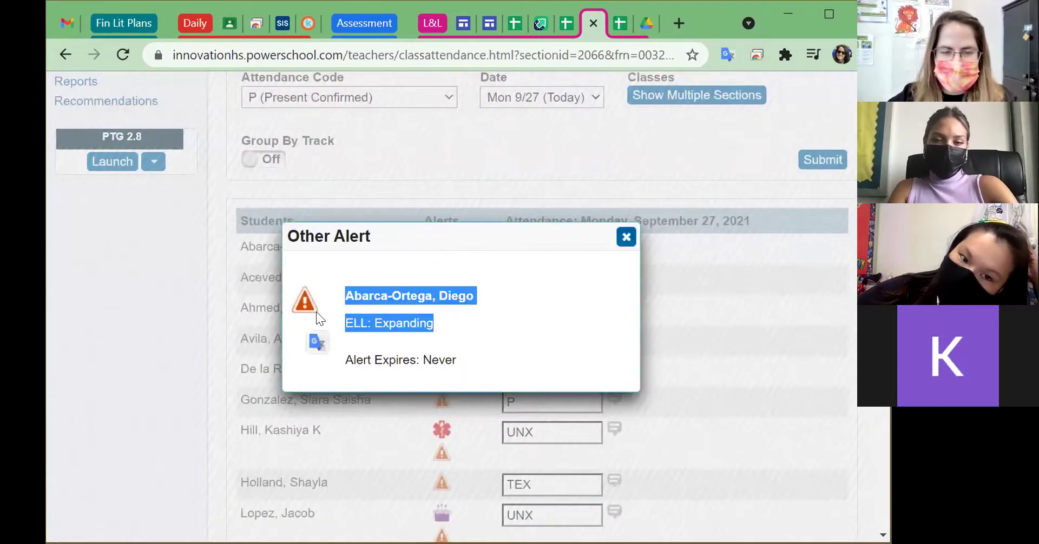
click(625, 237)
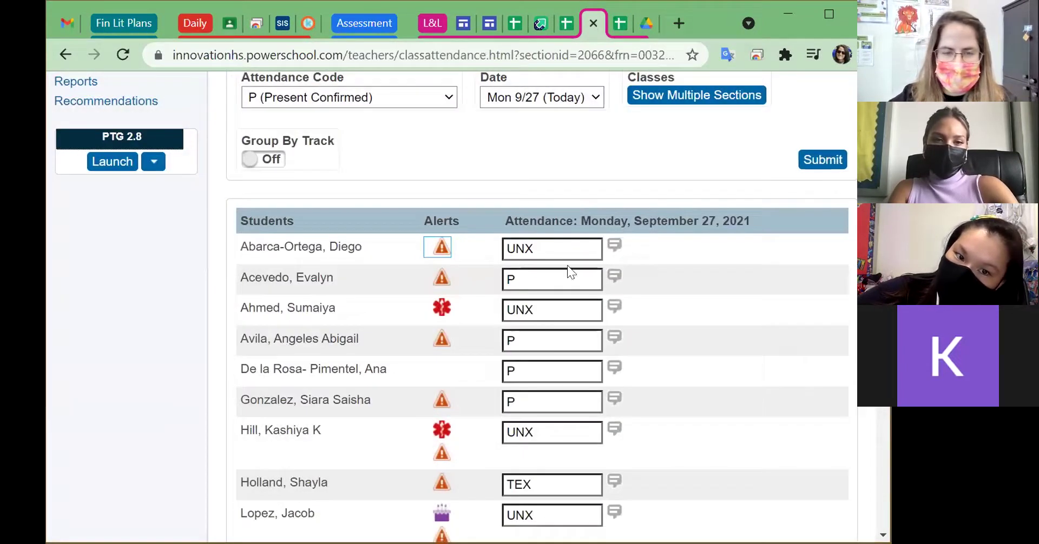
click(443, 279)
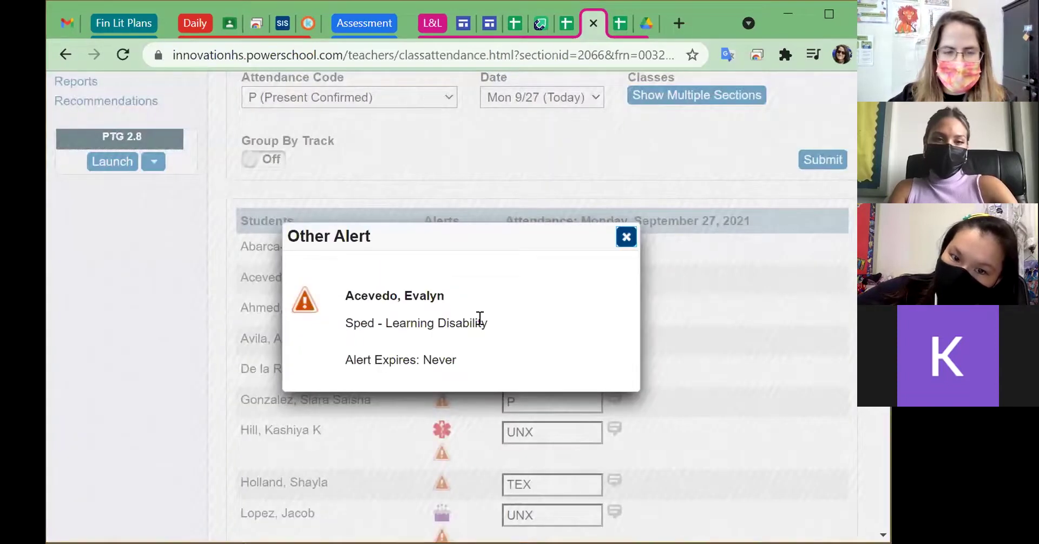
drag(496, 325, 349, 323)
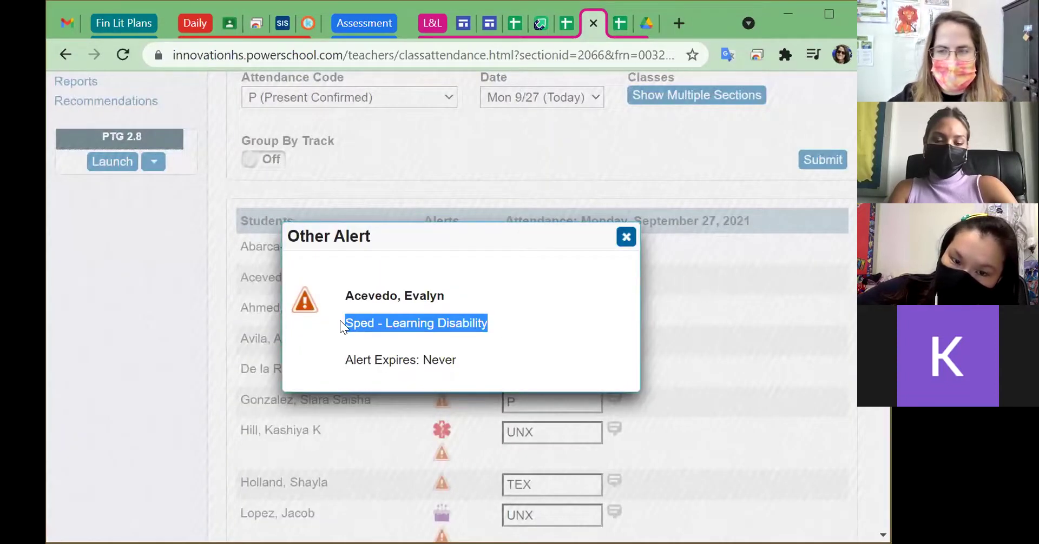
click(626, 237)
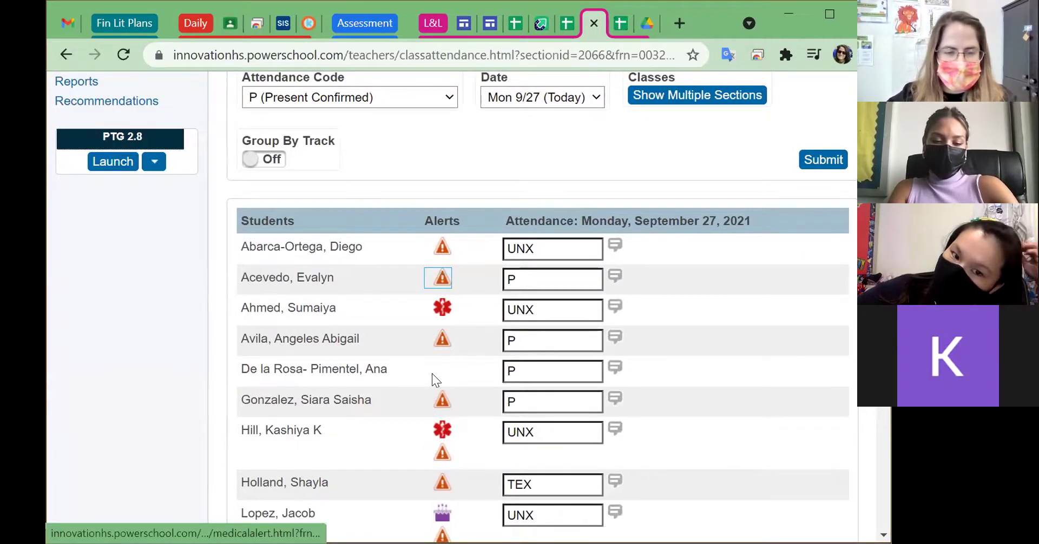
scroll(381, 295, up, 4)
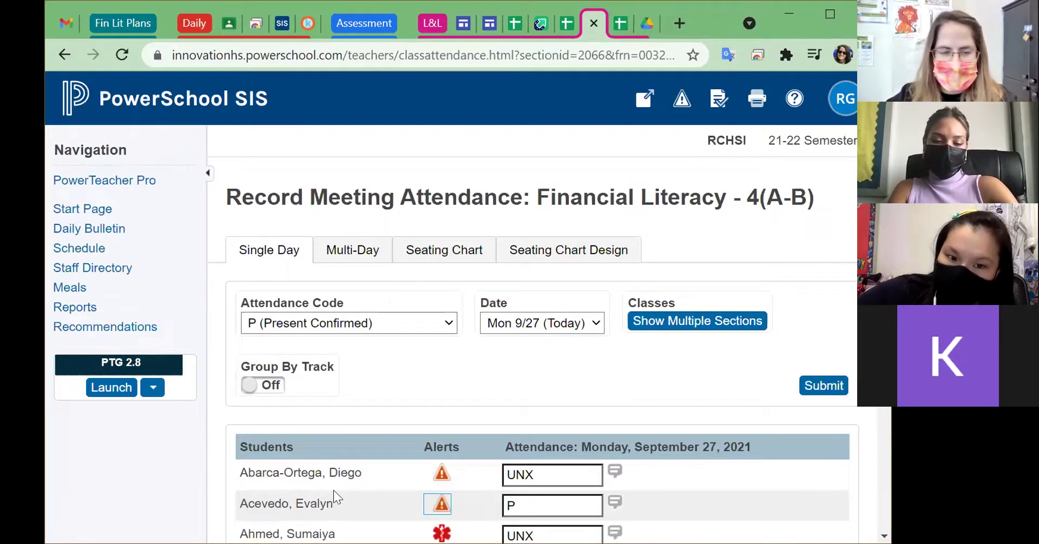
scroll(333, 490, down, 5)
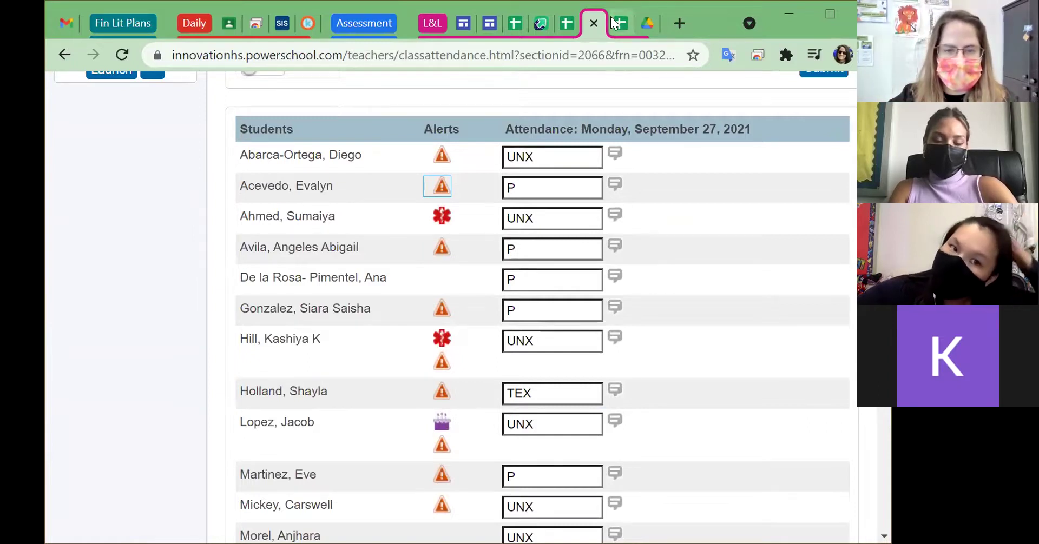
- Return to the copied assessment spreadsheet and mark the students in rows 9 and 10 as IEP
click(560, 28)
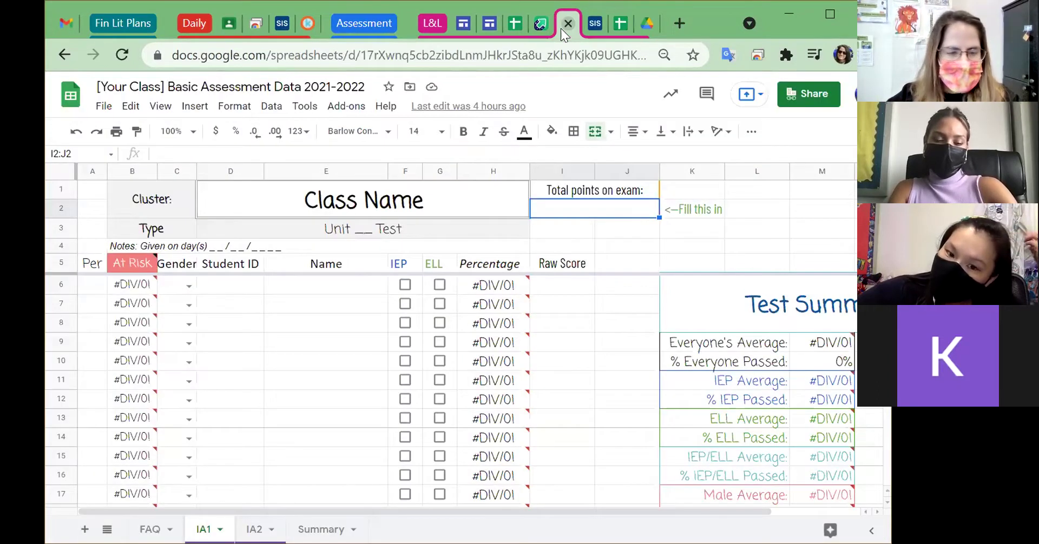
click(508, 25)
click(405, 355)
click(404, 377)
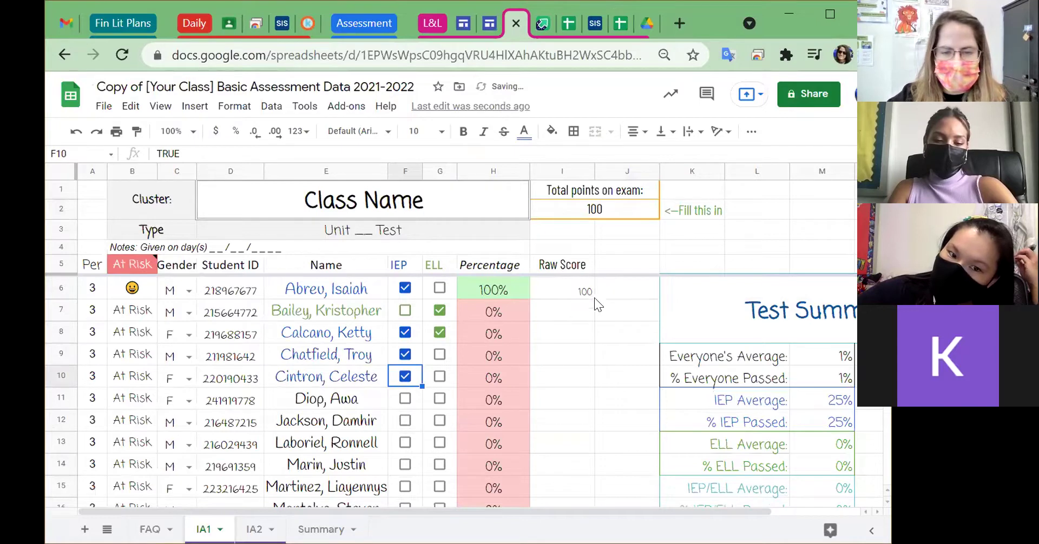
- Enter raw scores of 45, 60 and 89 for the students in rows 7, 8 and 9
click(568, 311)
text(45)
key(Return)
text(60)
key(Return)
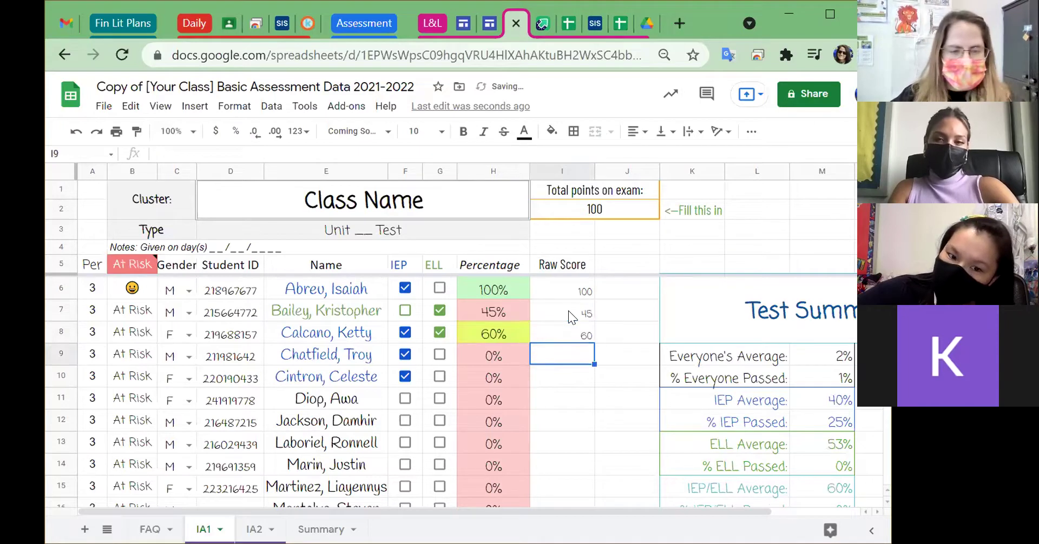
text(89)
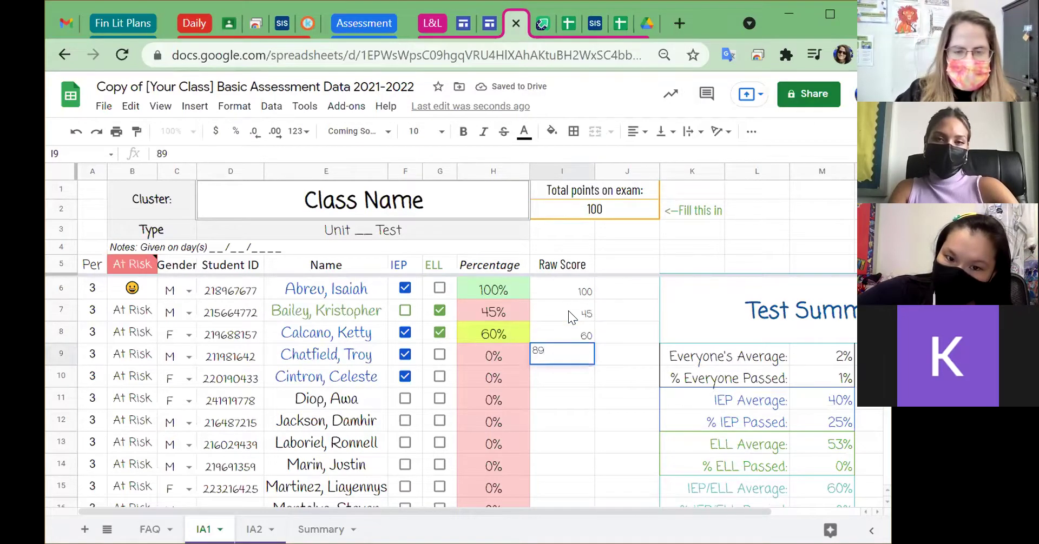
key(Return)
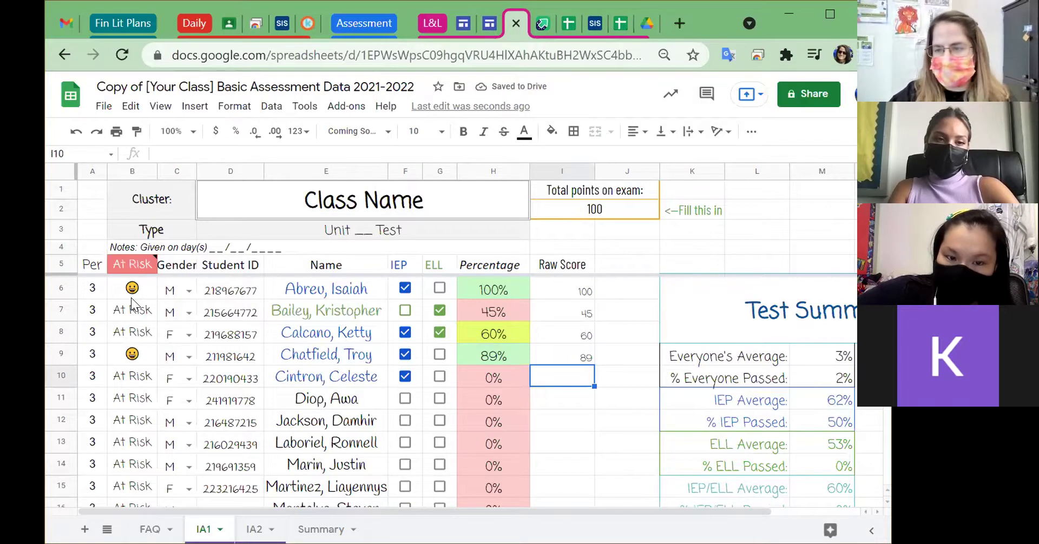
- Examine the At Risk formulas in B6 and B7, including the threshold and both output values, and select column B
click(131, 296)
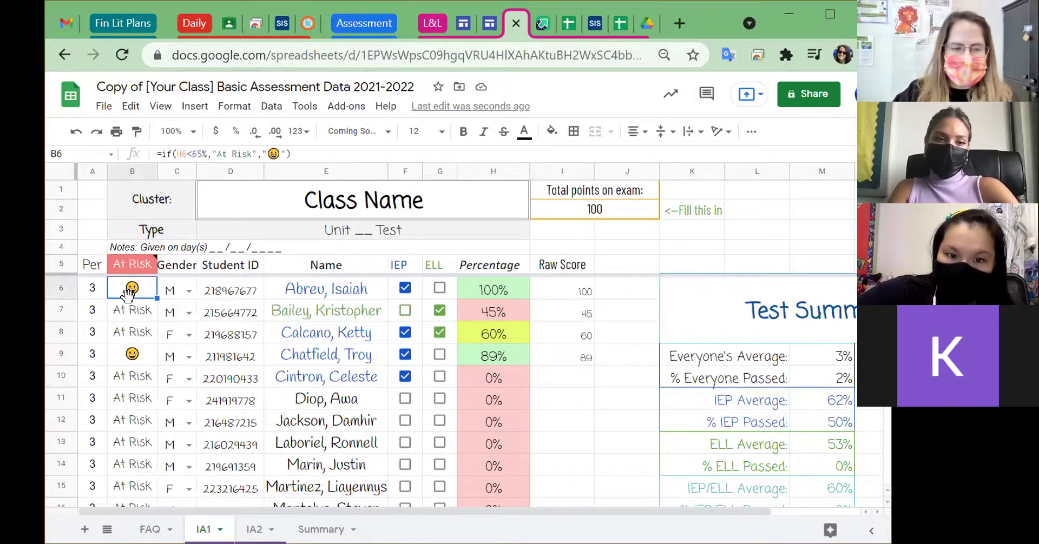
drag(198, 154, 193, 153)
click(243, 154)
click(276, 154)
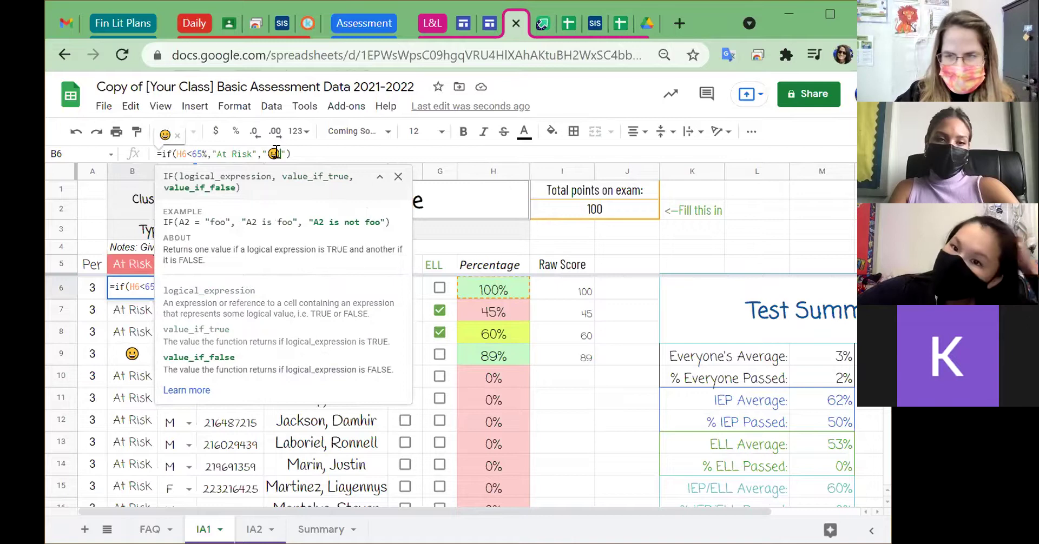
click(126, 316)
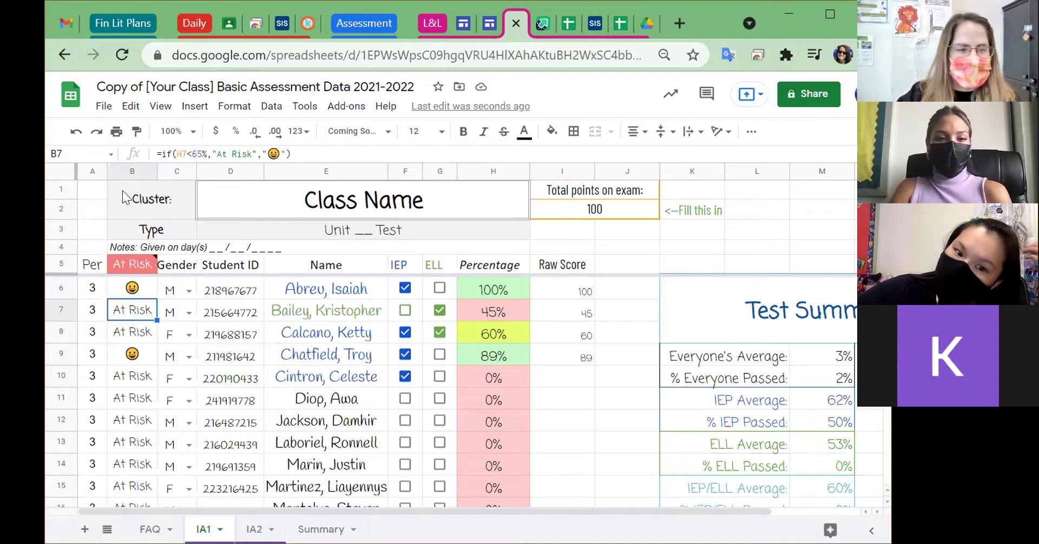
click(120, 170)
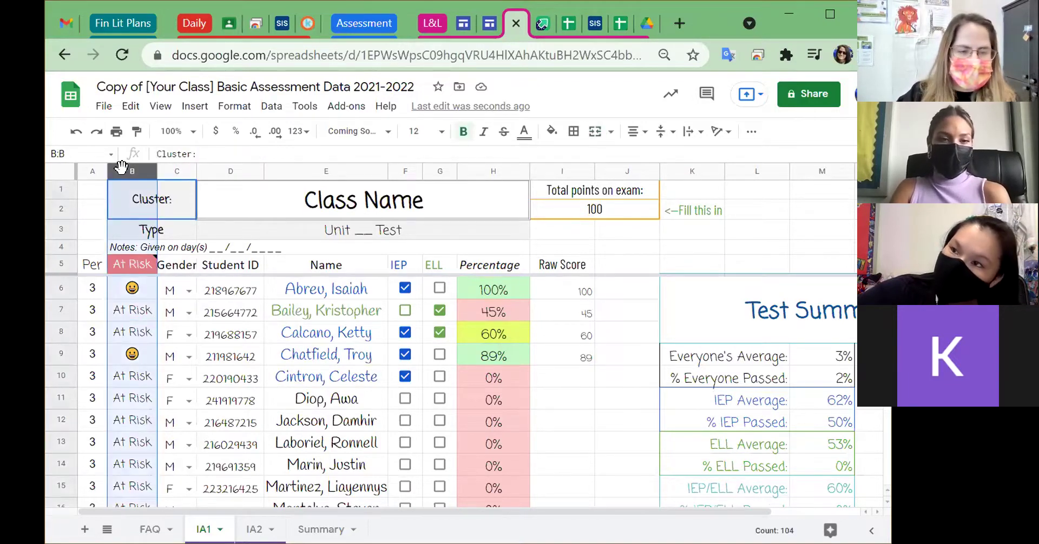
- Delete the extra period value in A23, below the last student
click(578, 340)
scroll(578, 341, down, 4)
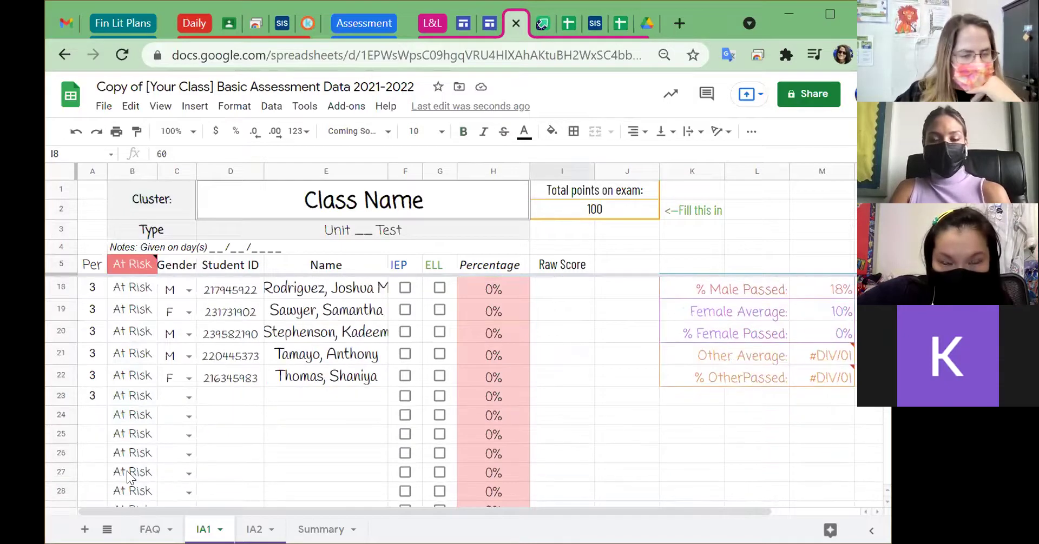
click(96, 400)
key(Delete)
- Add a bottom border to the whole of row 22, the last student's row
key(Up)
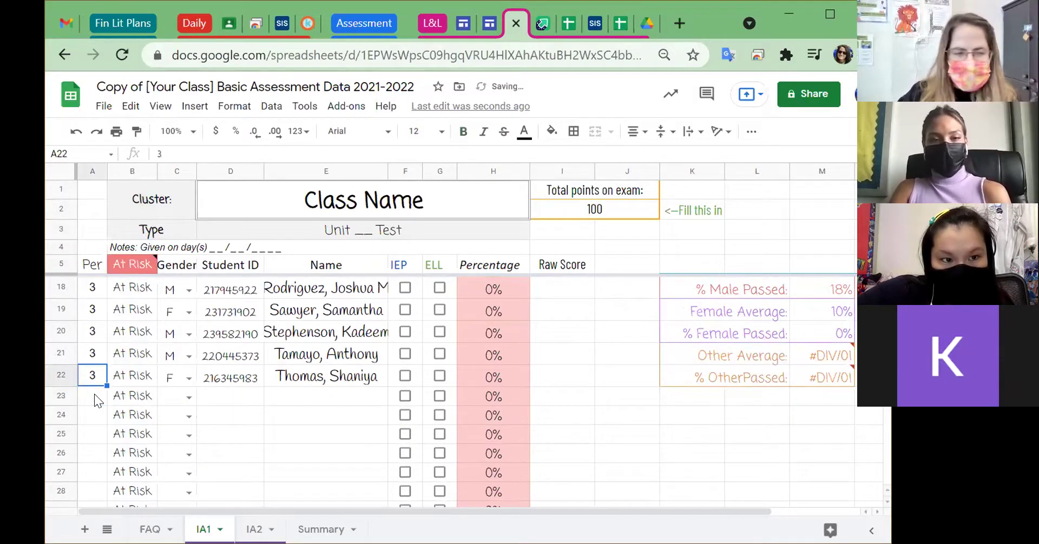
click(58, 382)
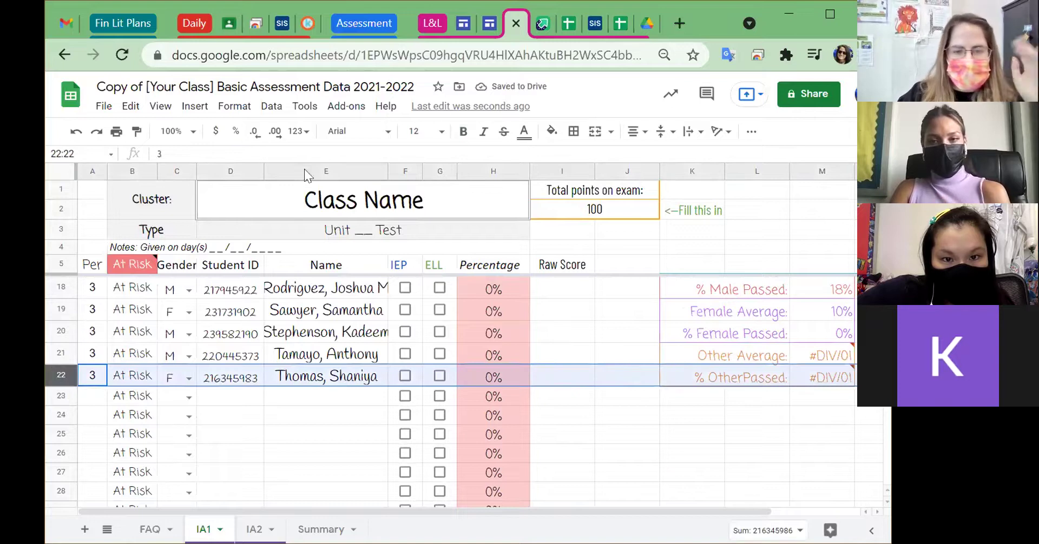
click(574, 132)
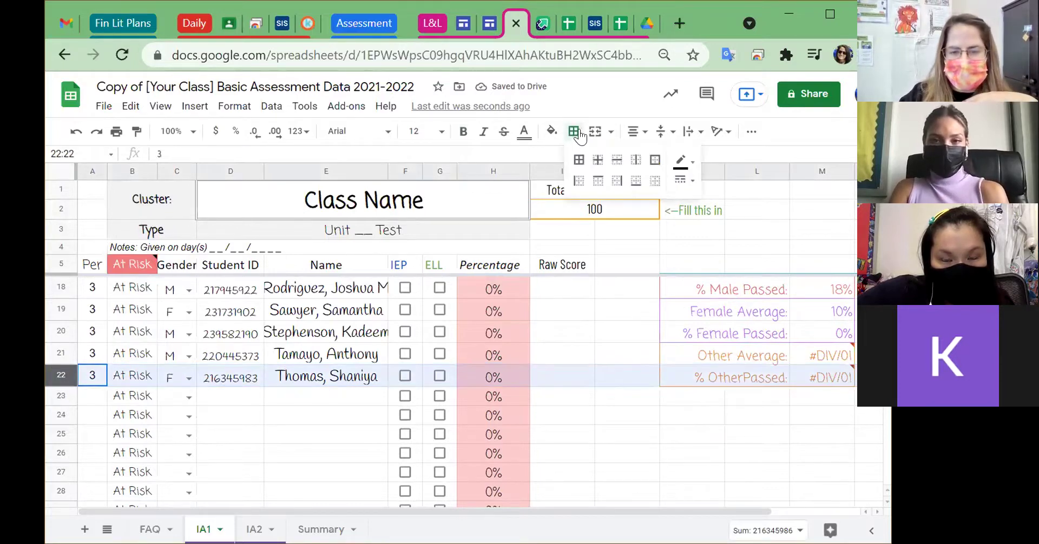
click(637, 182)
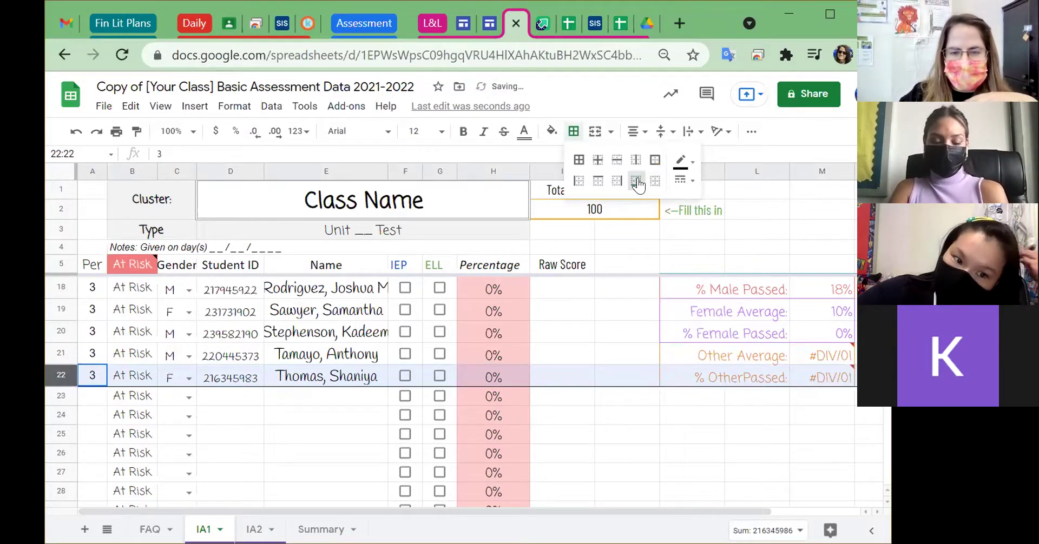
- Set the bottom border of row 22 to a thick solid line
click(685, 180)
click(691, 222)
click(627, 315)
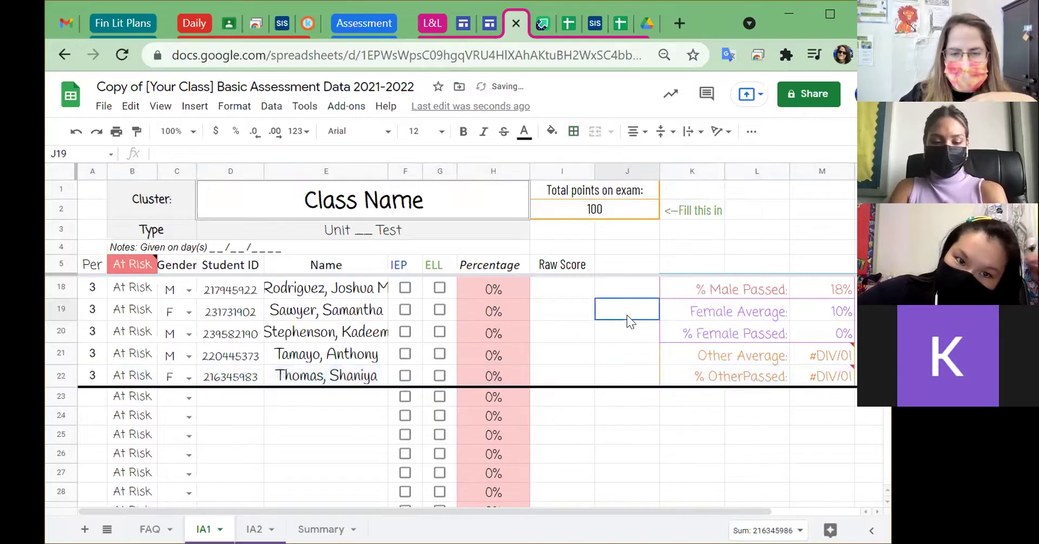
- Examine the Test Summary block and the Average by Class section beside the period 3 roster on sheet IA1
scroll(561, 330, up, 5)
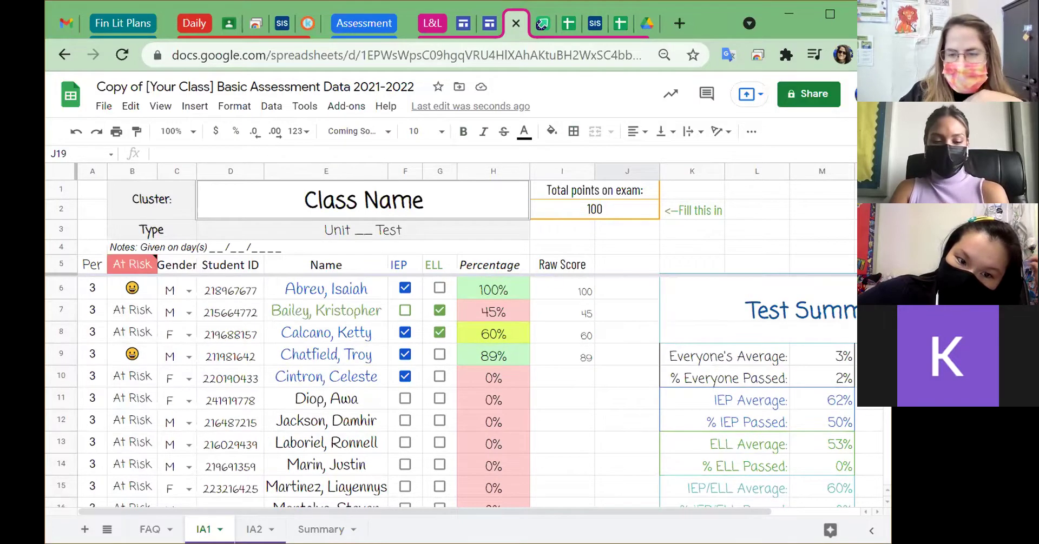
scroll(784, 352, down, 5)
scroll(784, 352, right, 3)
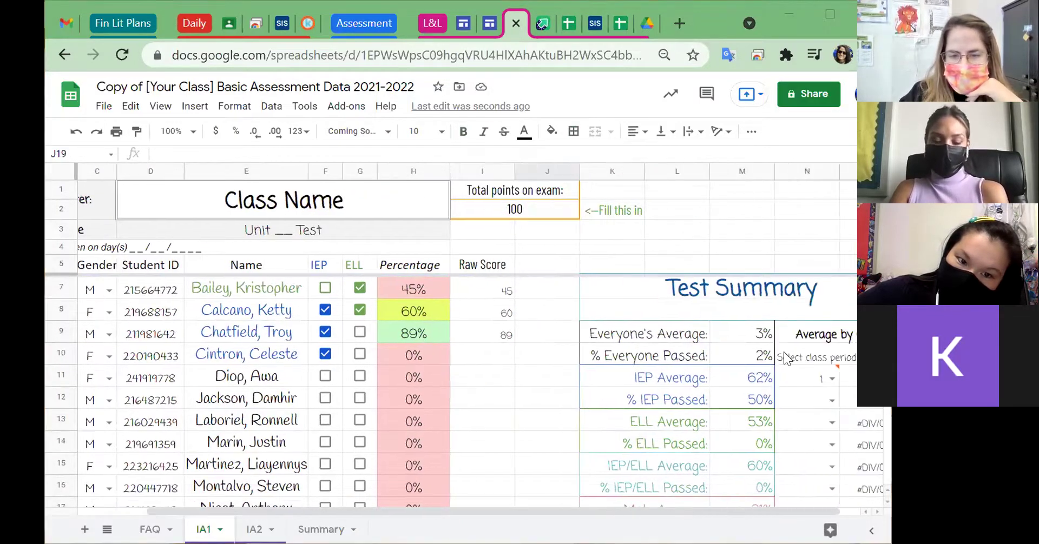
scroll(784, 352, down, 1)
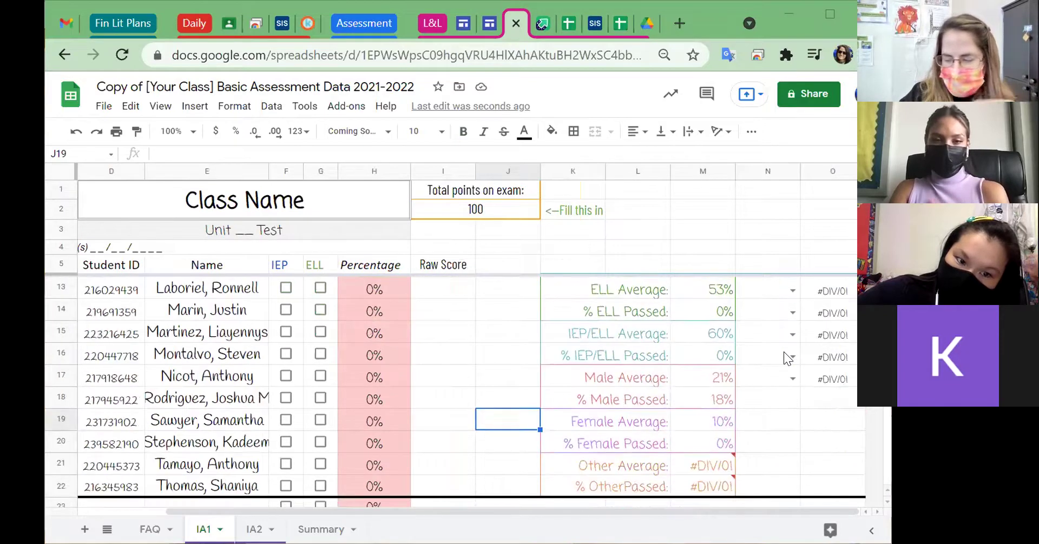
scroll(784, 352, down, 1)
scroll(783, 352, up, 4)
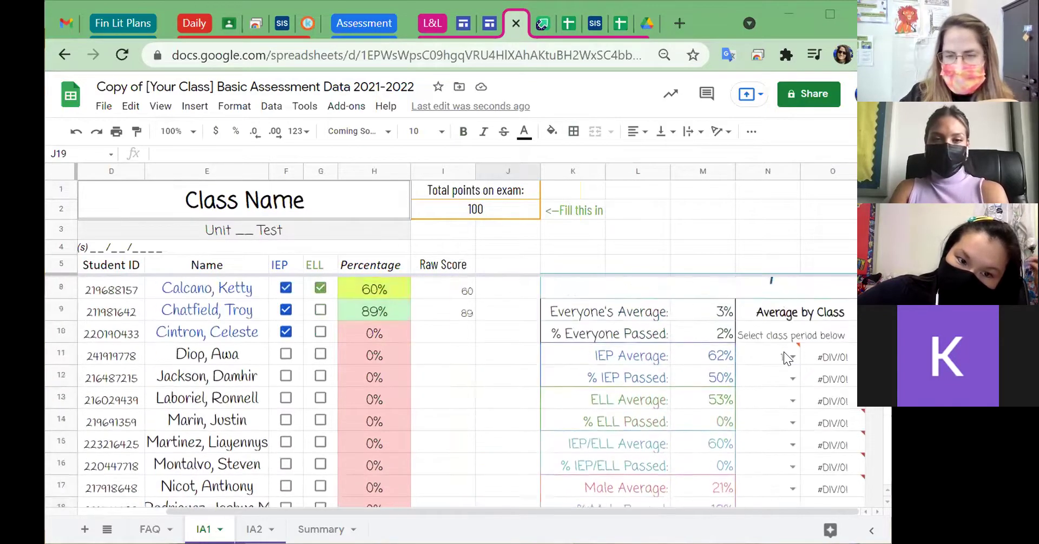
scroll(783, 352, left, 3)
scroll(784, 351, down, 2)
scroll(784, 352, up, 2)
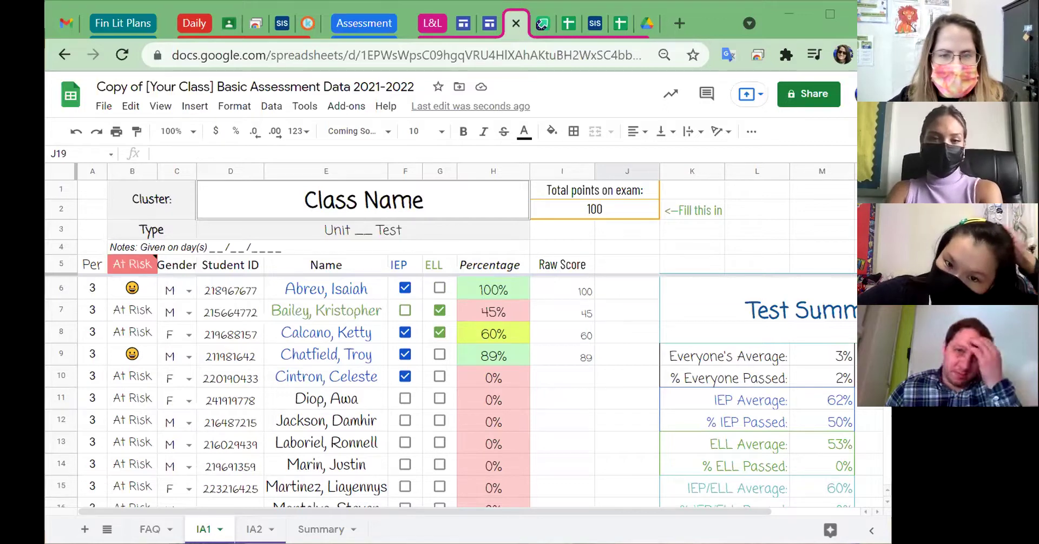
- Switch to the Assessment Data 2021 - 2022 site and open the Financial Literacy spreadsheet from the STEM section of its Assessment Data page
click(488, 20)
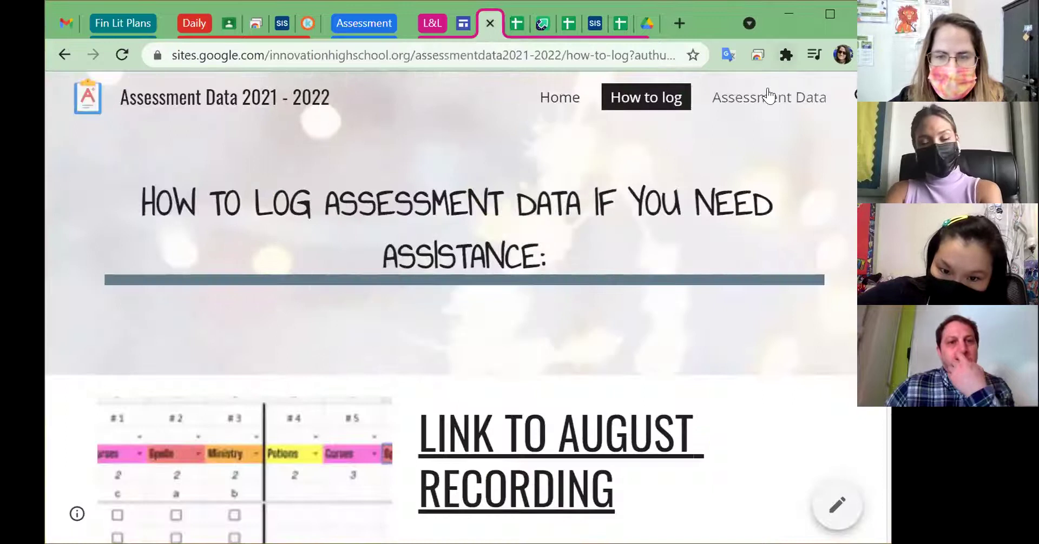
click(761, 97)
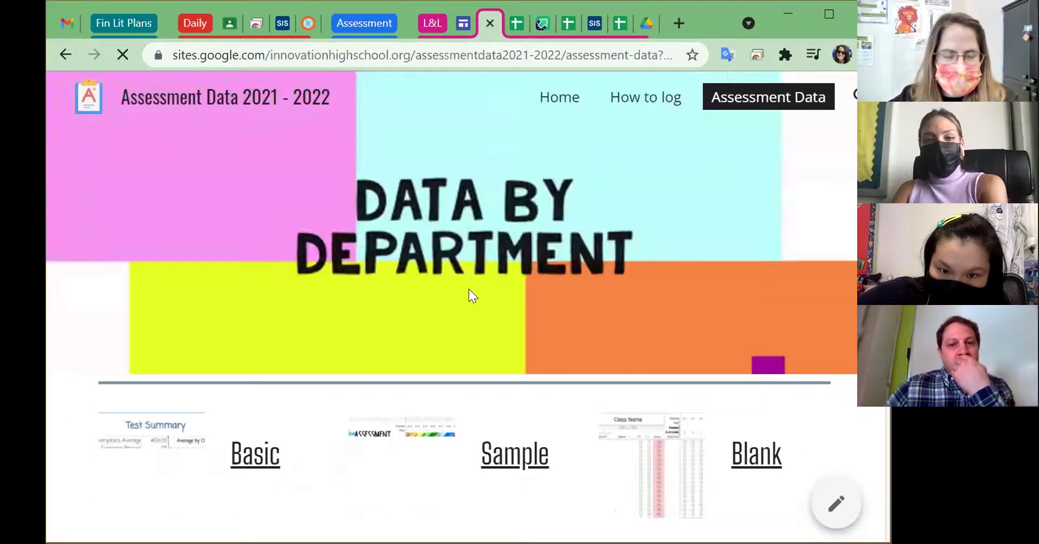
scroll(469, 290, down, 8)
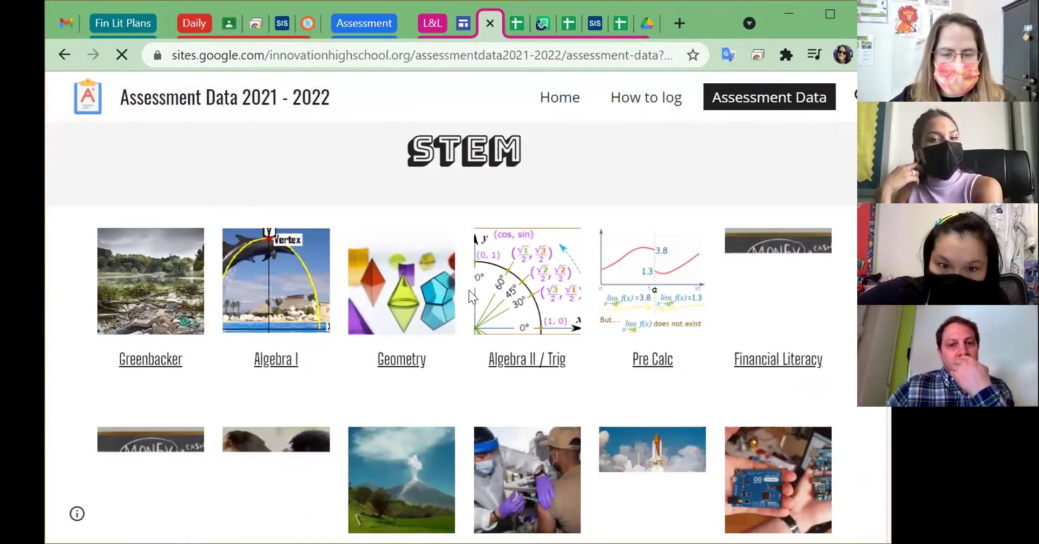
scroll(469, 290, down, 2)
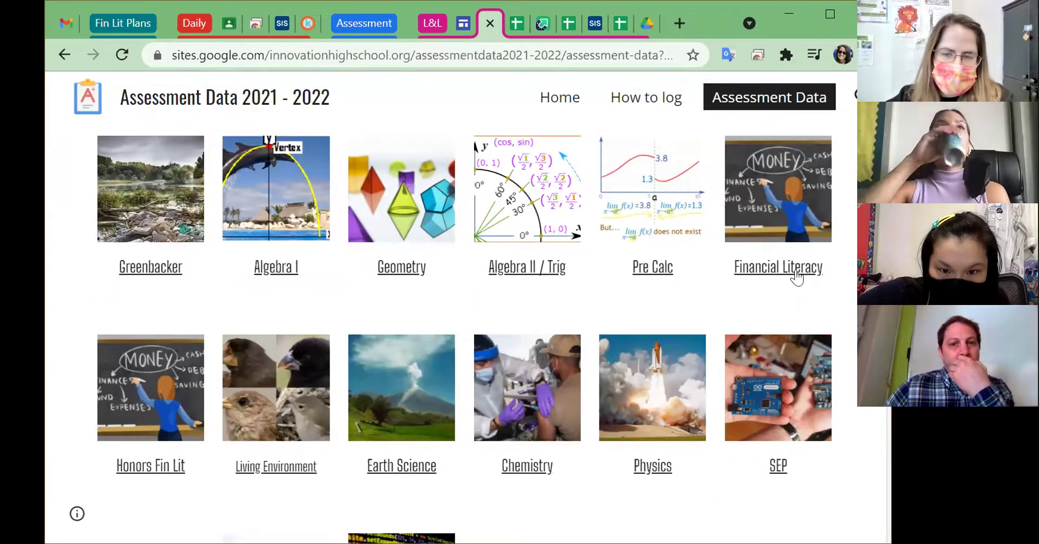
click(763, 267)
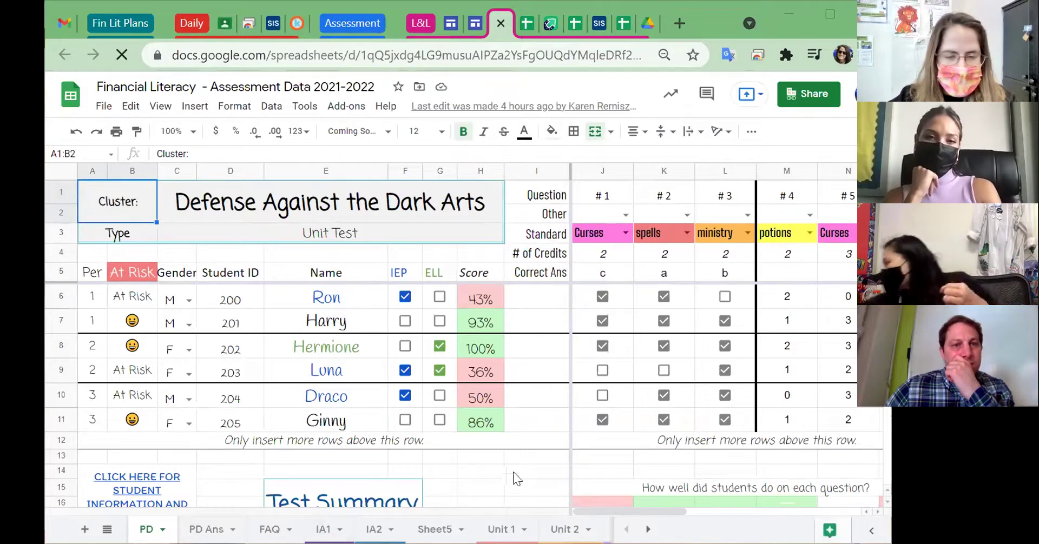
- Open the Unit 1 sheet and examine its question columns, the period separators in the roster and the per-standard percentages
click(501, 530)
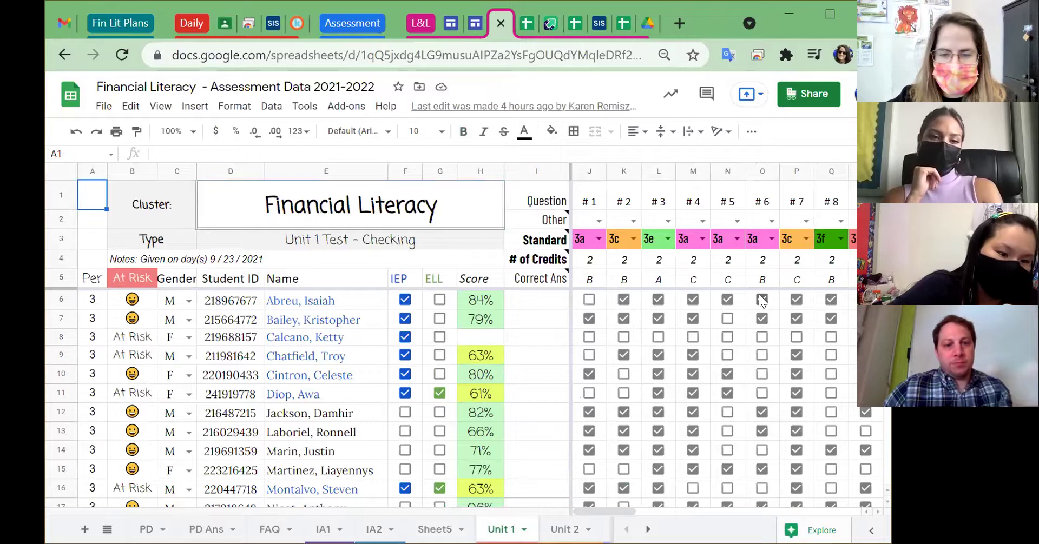
scroll(704, 298, right, 10)
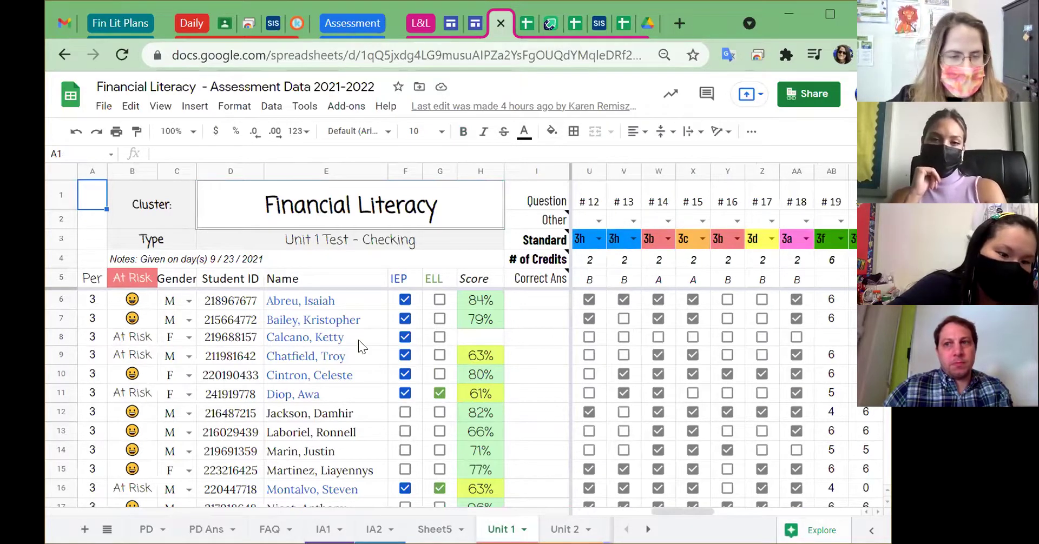
scroll(359, 342, down, 5)
scroll(358, 340, down, 10)
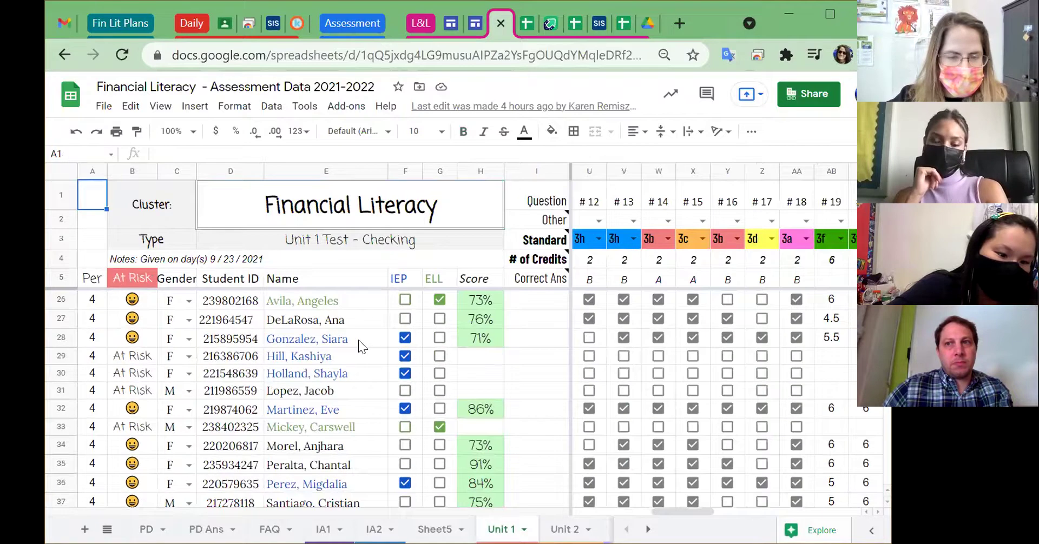
scroll(359, 340, down, 4)
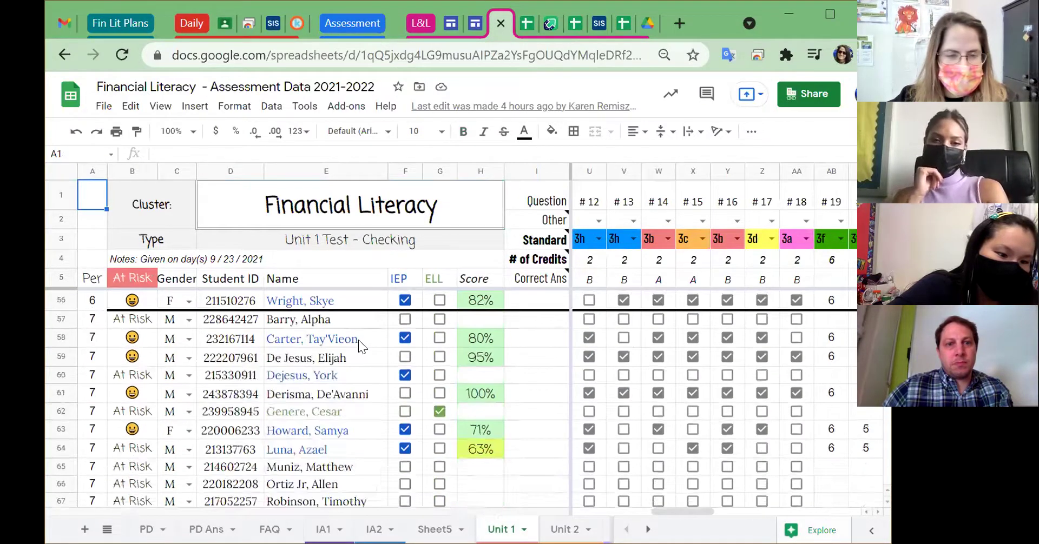
scroll(358, 340, up, 9)
scroll(358, 339, up, 9)
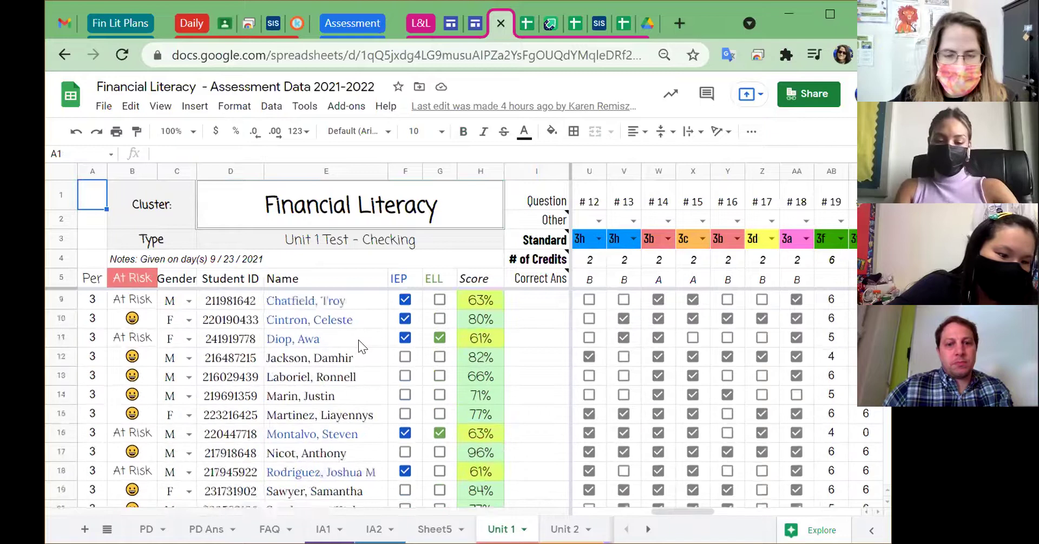
scroll(514, 345, right, 5)
scroll(537, 346, right, 5)
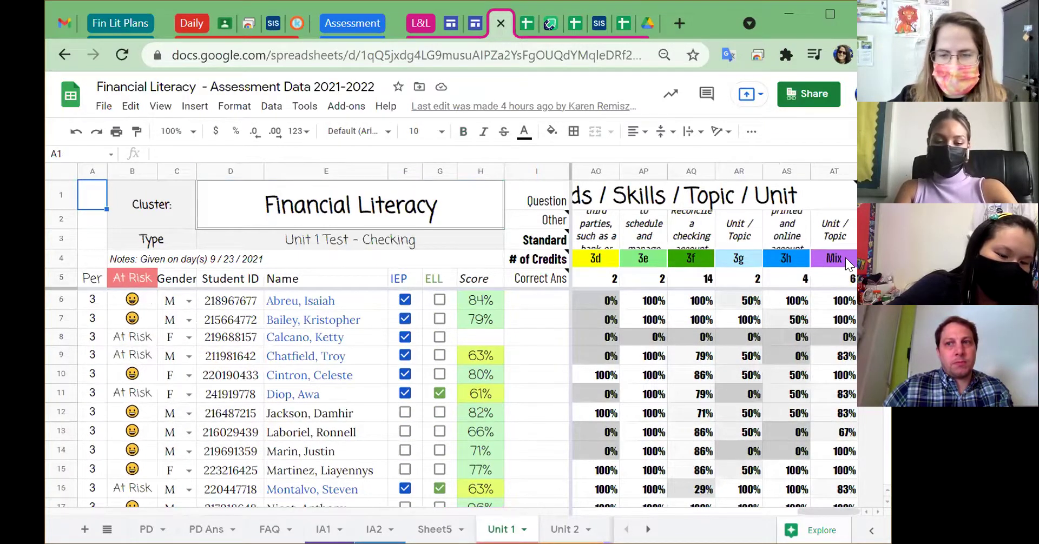
scroll(641, 486, left, 10)
scroll(642, 486, left, 2)
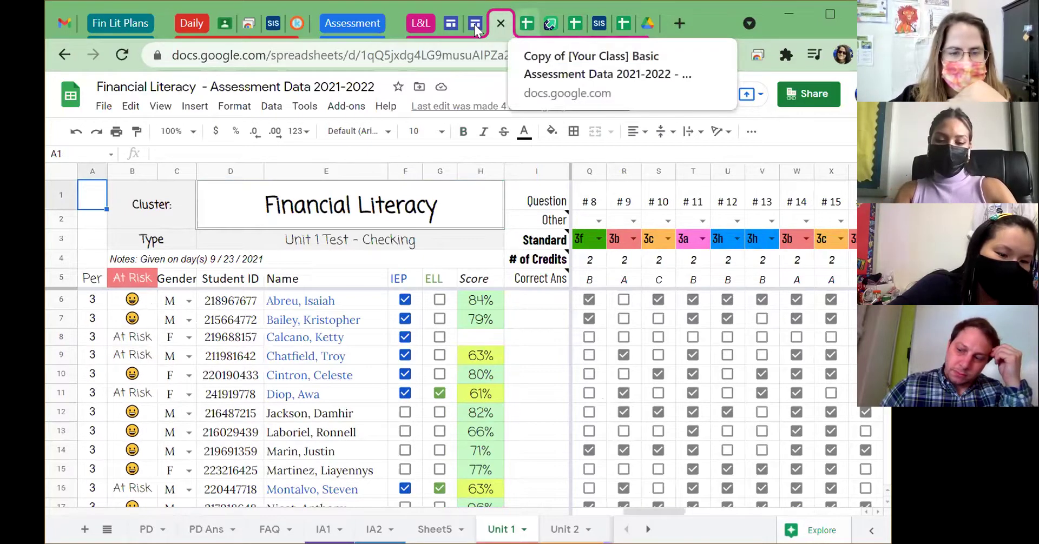
- Return to the copied Basic Assessment Data spreadsheet and inspect the total exam points cell and the first student's raw score
click(505, 23)
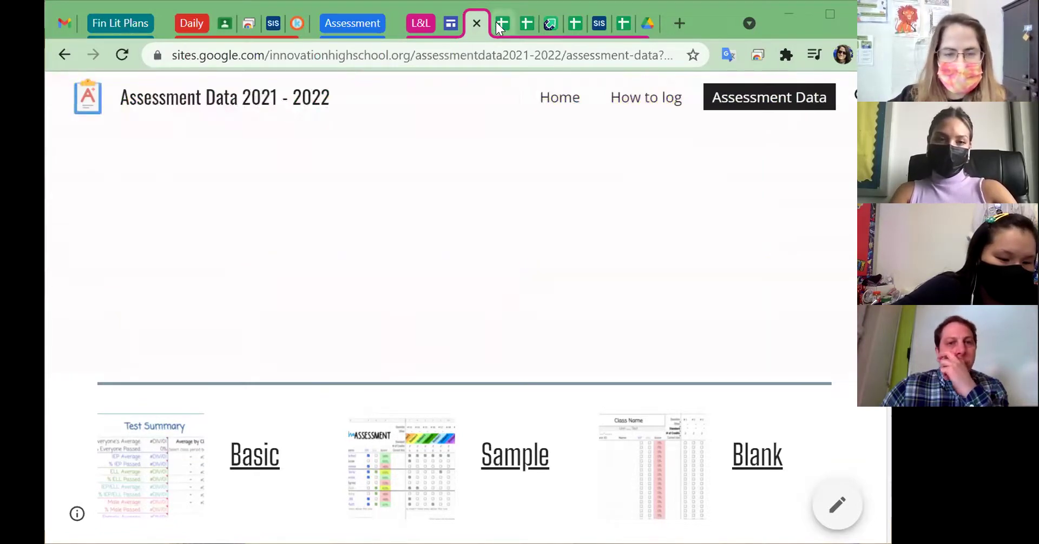
click(496, 22)
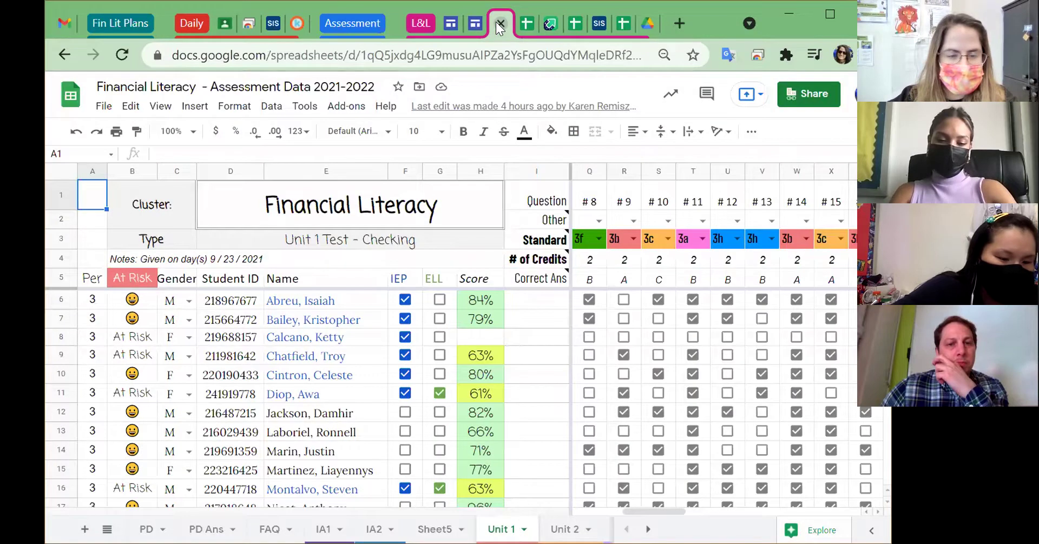
click(522, 23)
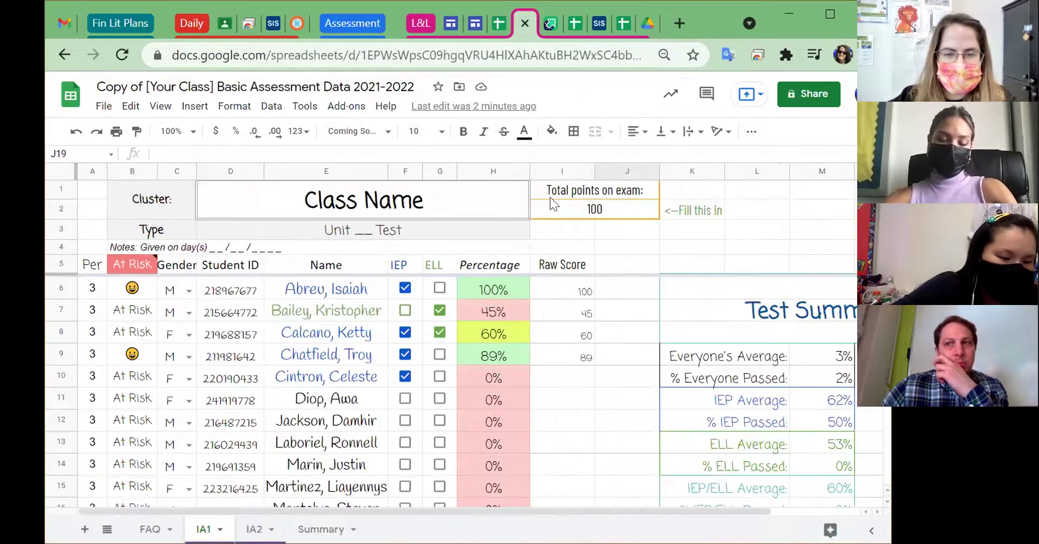
click(601, 210)
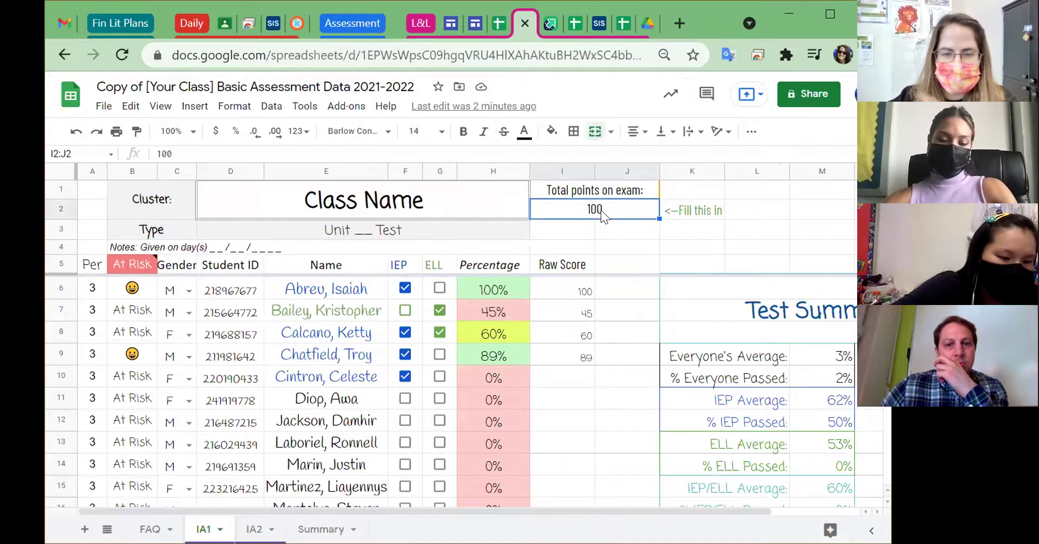
click(575, 292)
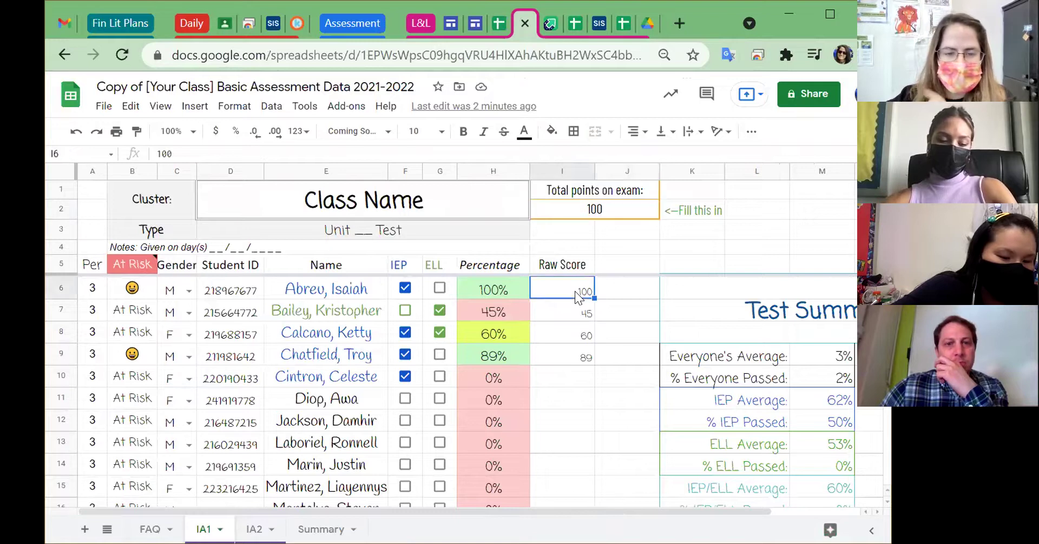